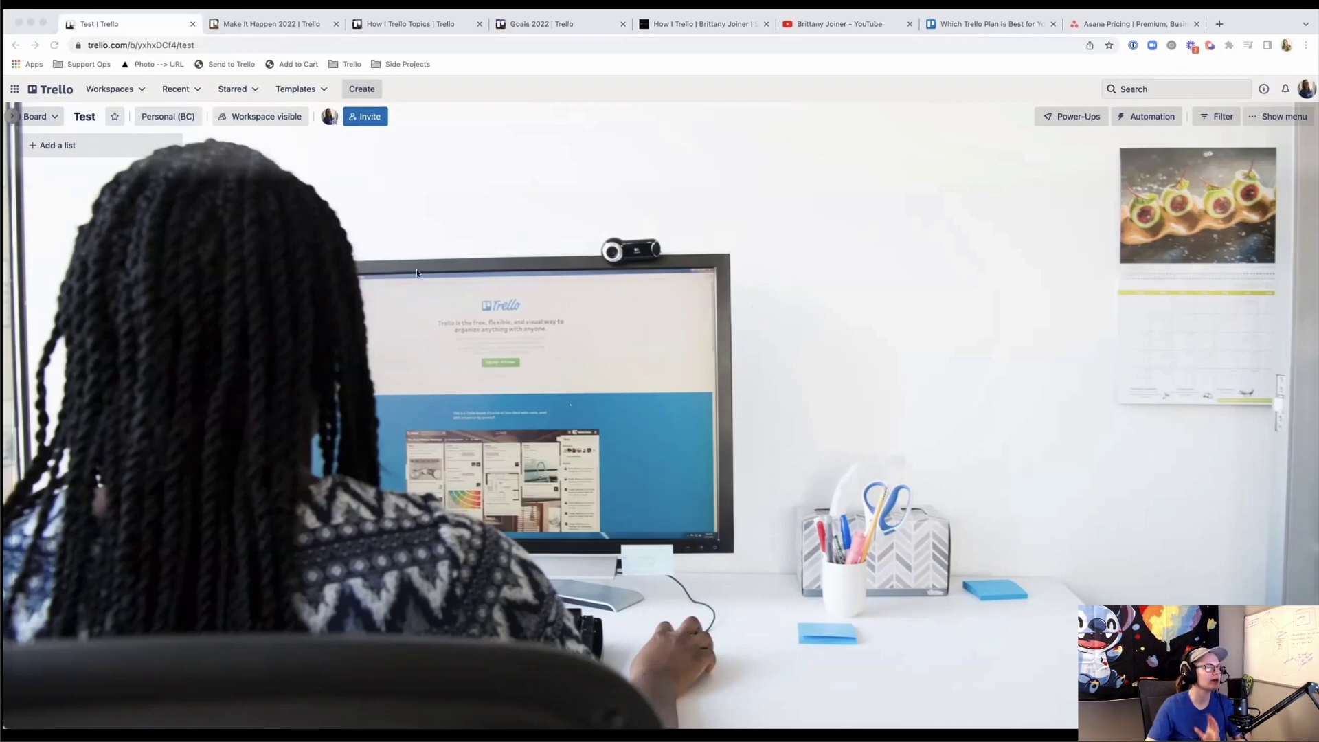
- Add To Do, Doing and Done lists to the Test board
{"action": "left_click", "coordinate": [42, 147]}
{"action": "type", "text": "sdf"}
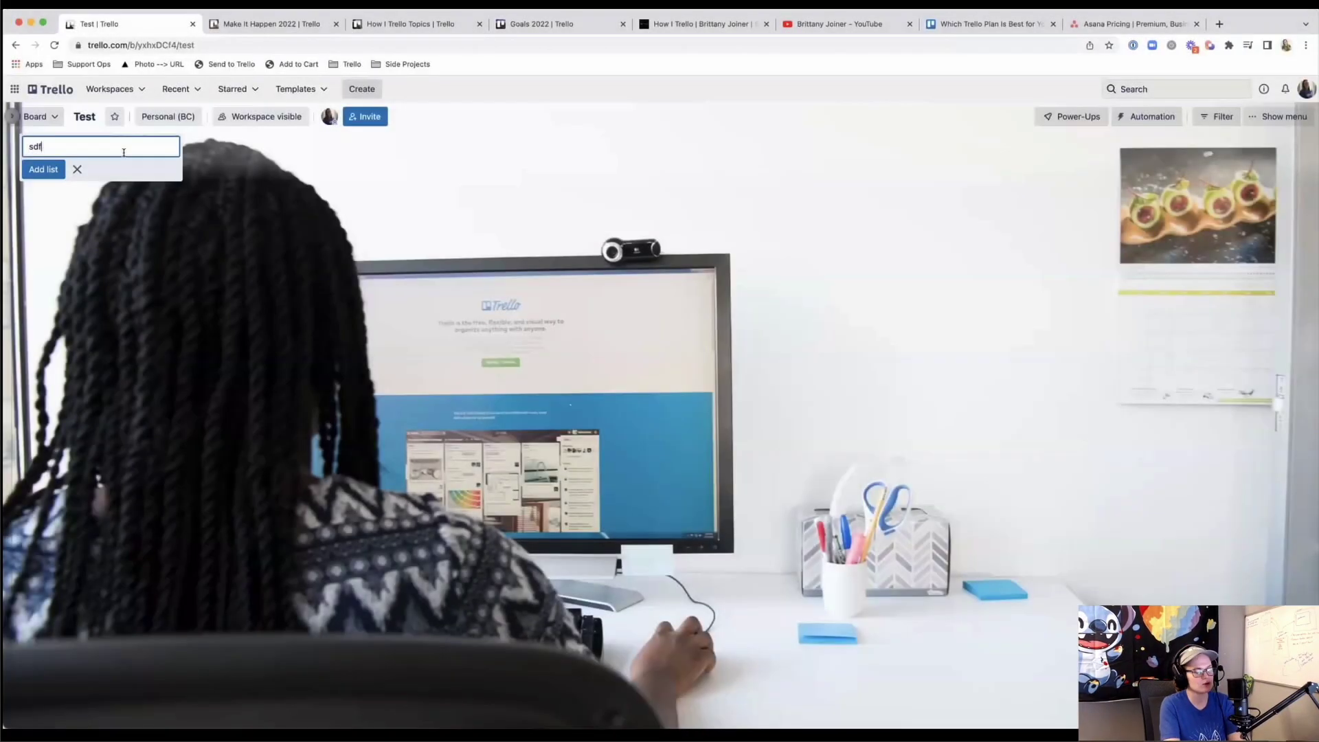
{"action": "type", "text": "To Do"}
{"action": "key", "text": "Return"}
{"action": "type", "text": "Doing"}
{"action": "key", "text": "Return"}
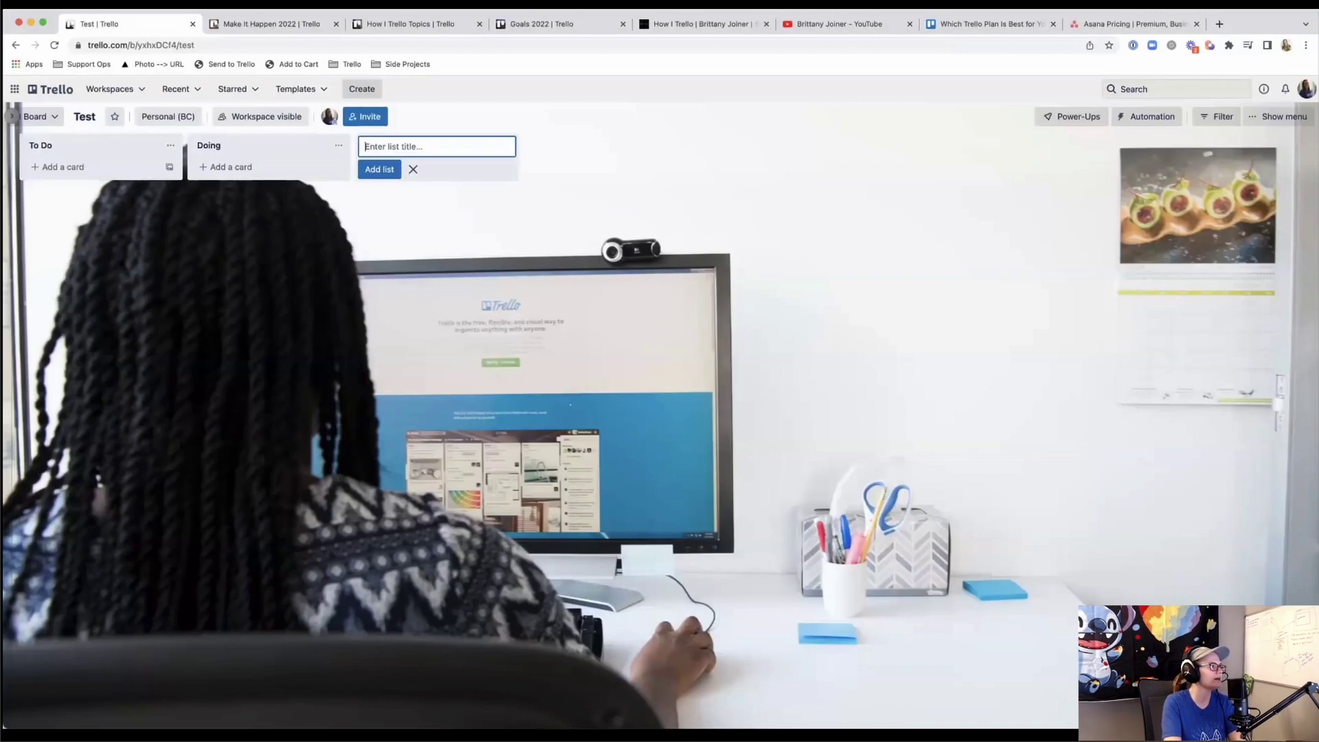
{"action": "type", "text": "Done"}
{"action": "key", "text": "Return"}
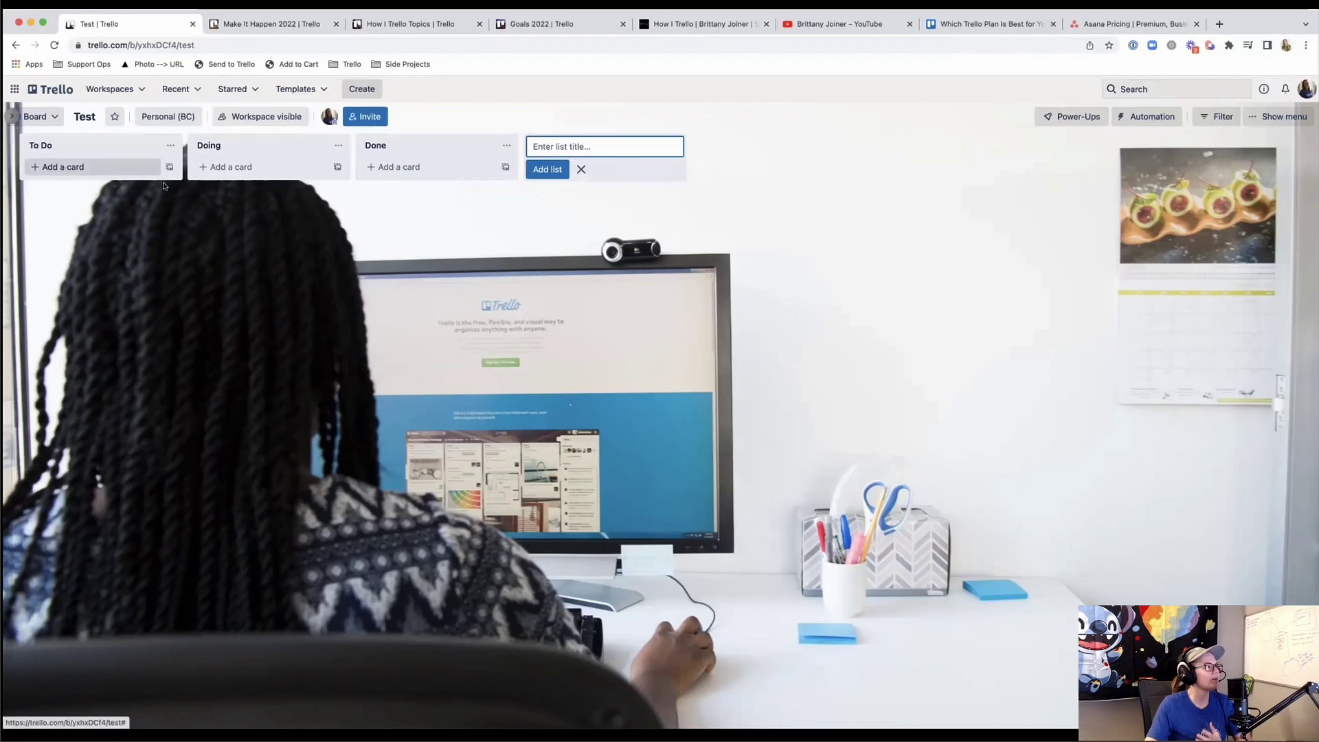
- Add a card named 'task' to the To Do list
{"action": "left_click", "coordinate": [96, 167]}
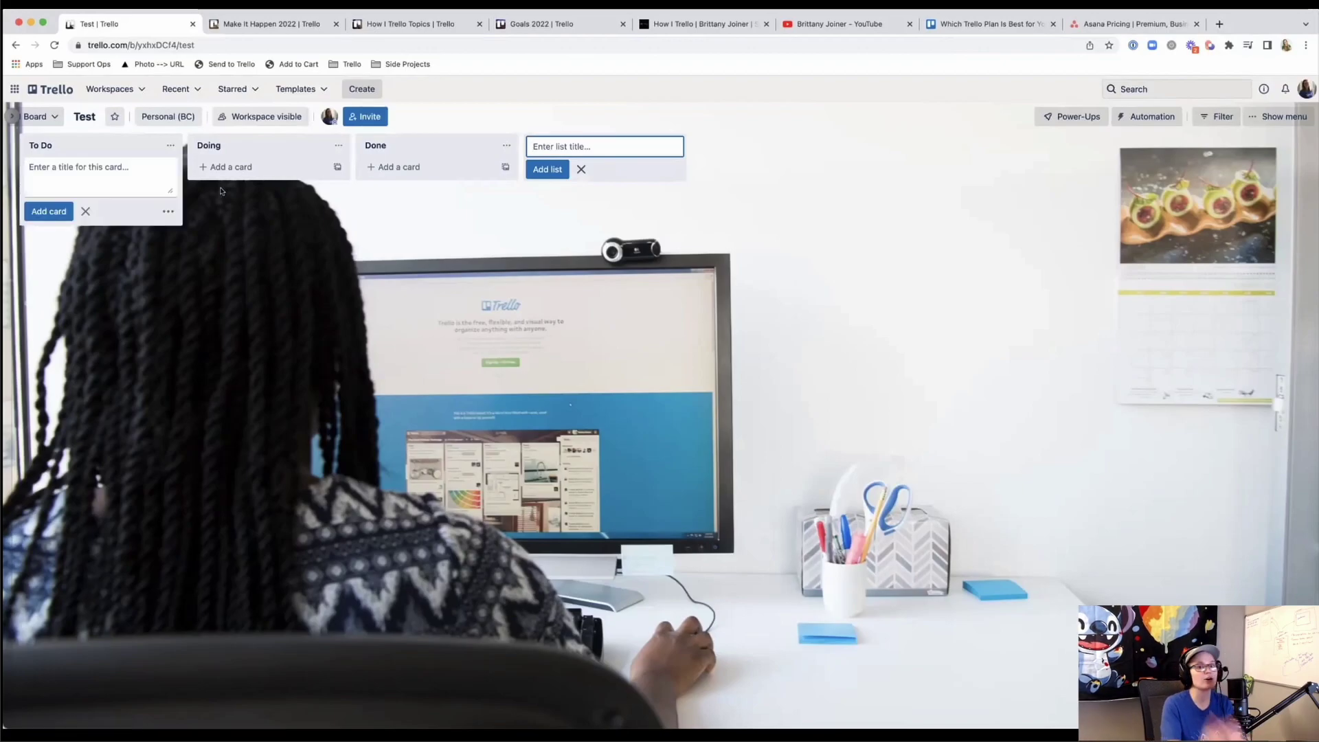
{"action": "type", "text": "task"}
{"action": "key", "text": "Return"}
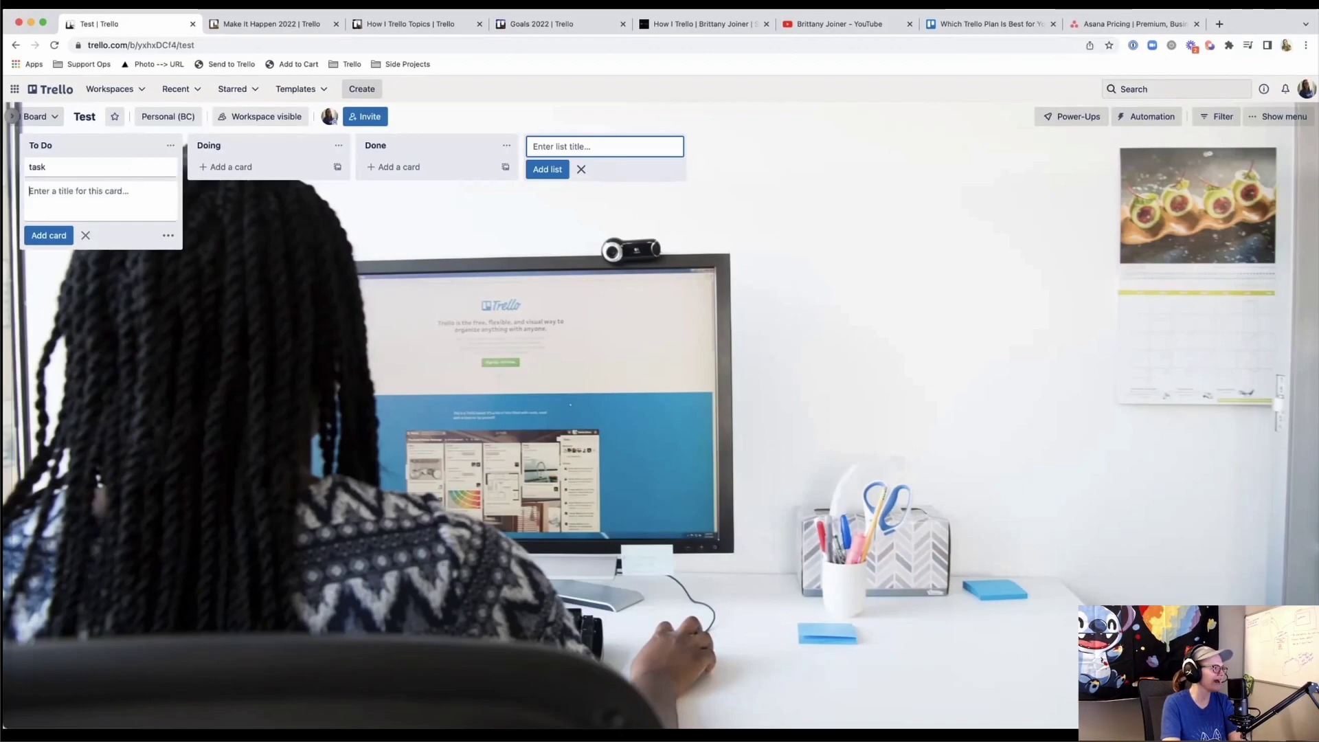
{"action": "left_click", "coordinate": [105, 168]}
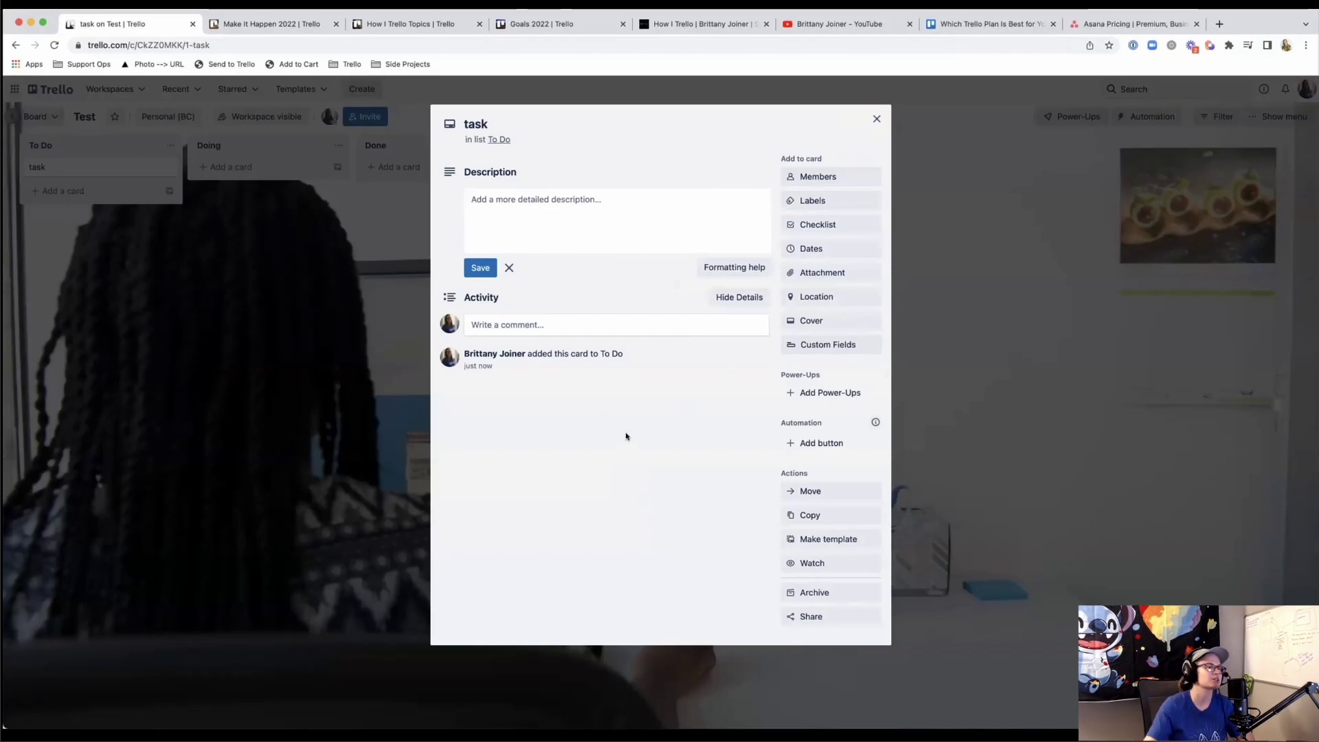
{"action": "left_click", "coordinate": [877, 118]}
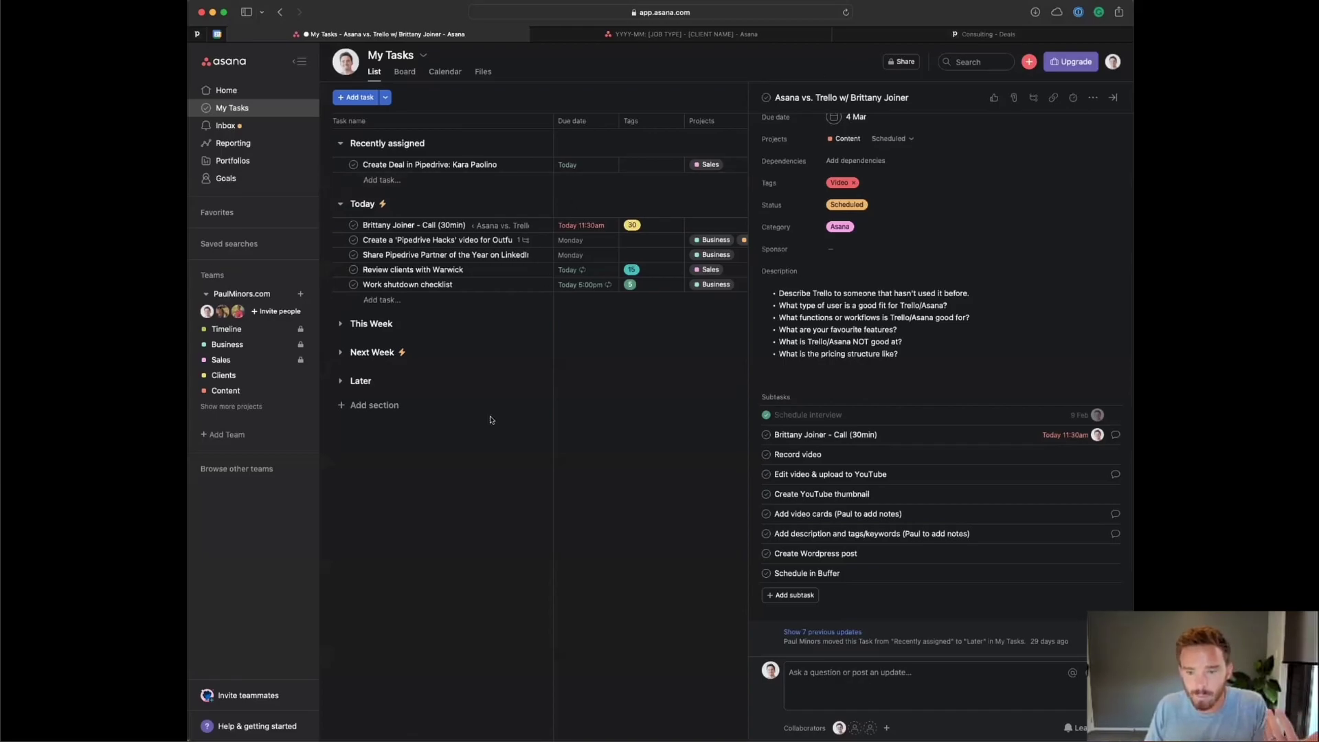
- Reveal more sidebar projects and open Content, showing its February 2022 calendar
{"action": "left_click", "coordinate": [236, 407]}
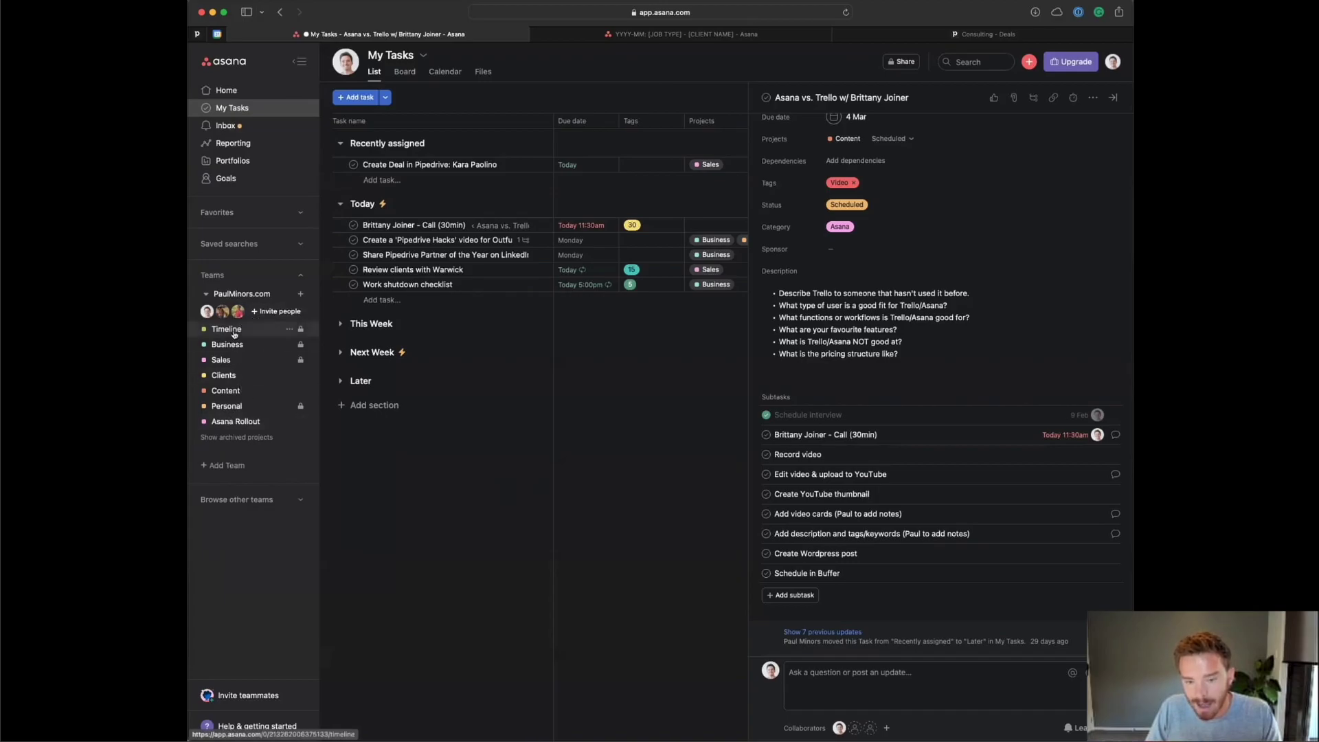
{"action": "left_click", "coordinate": [239, 390]}
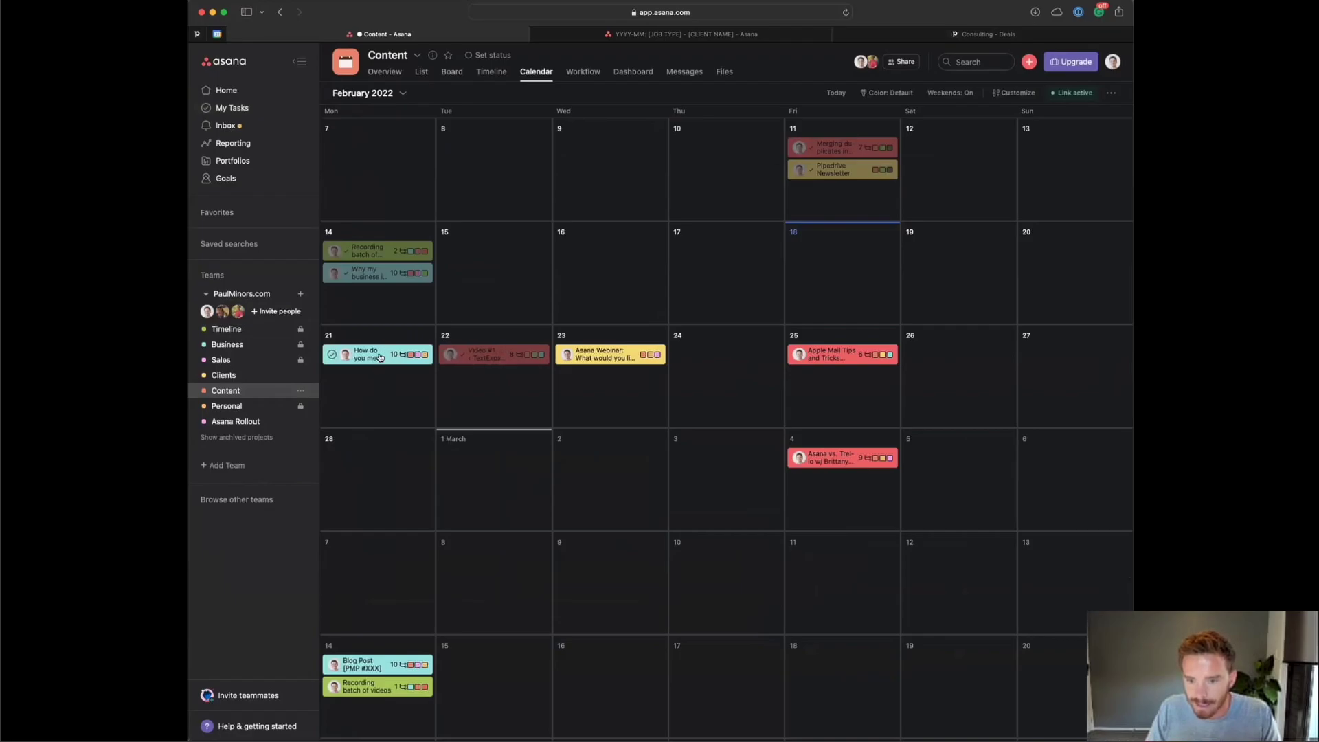
{"action": "left_click", "coordinate": [376, 358]}
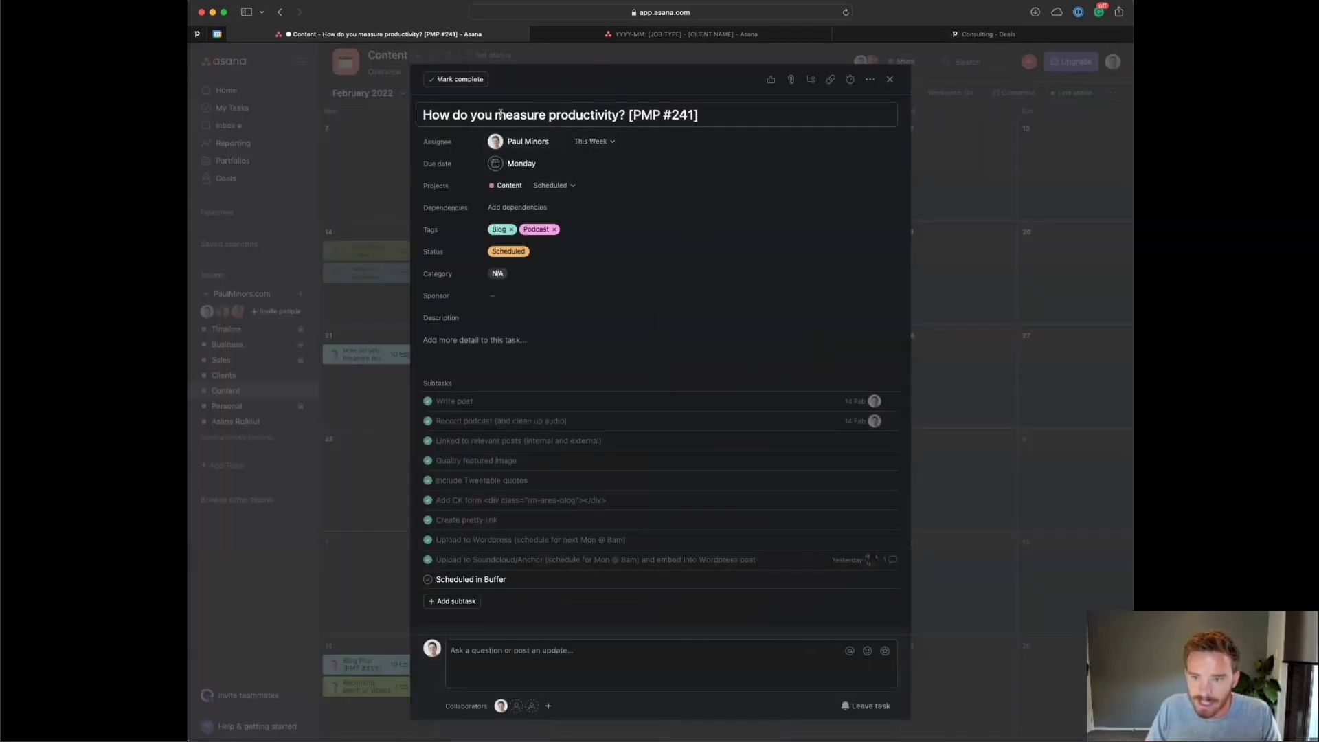
{"action": "scroll", "coordinate": [515, 310], "scroll_direction": "down", "scroll_amount": 2}
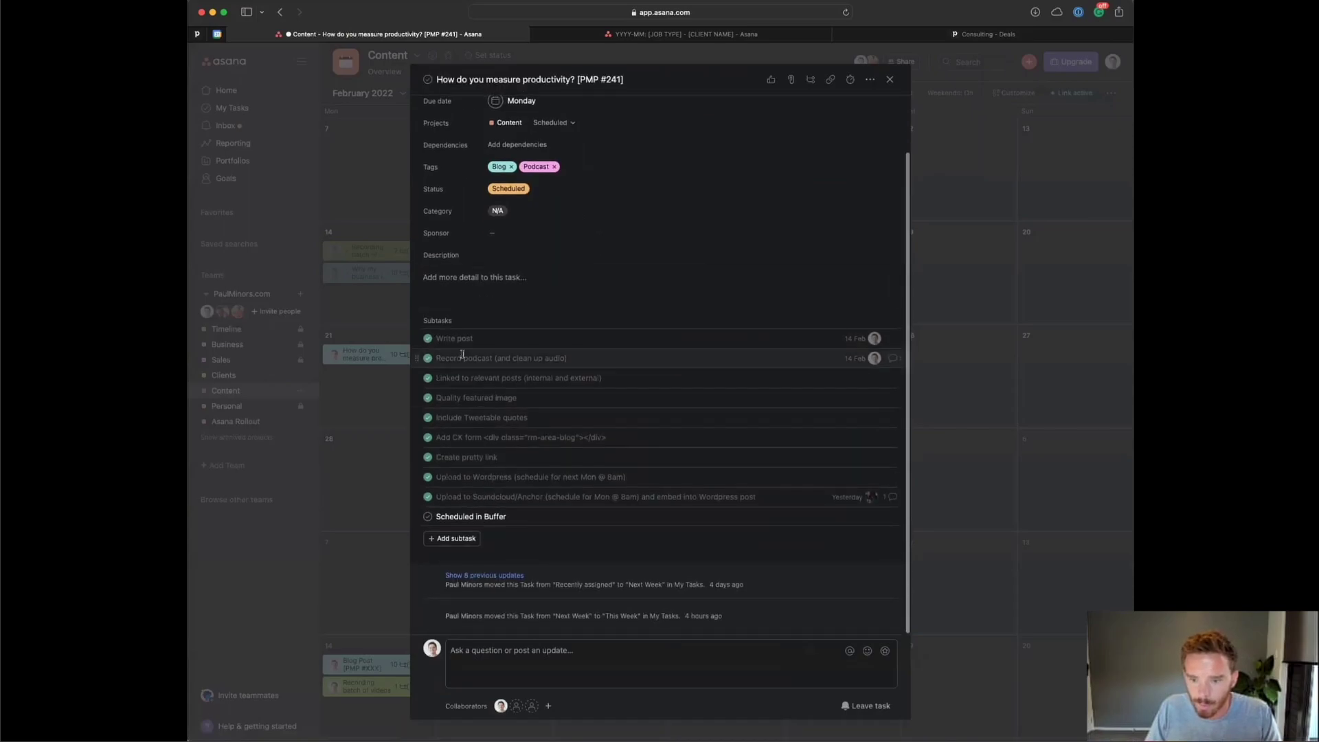
{"action": "scroll", "coordinate": [516, 393], "scroll_direction": "up", "scroll_amount": 2}
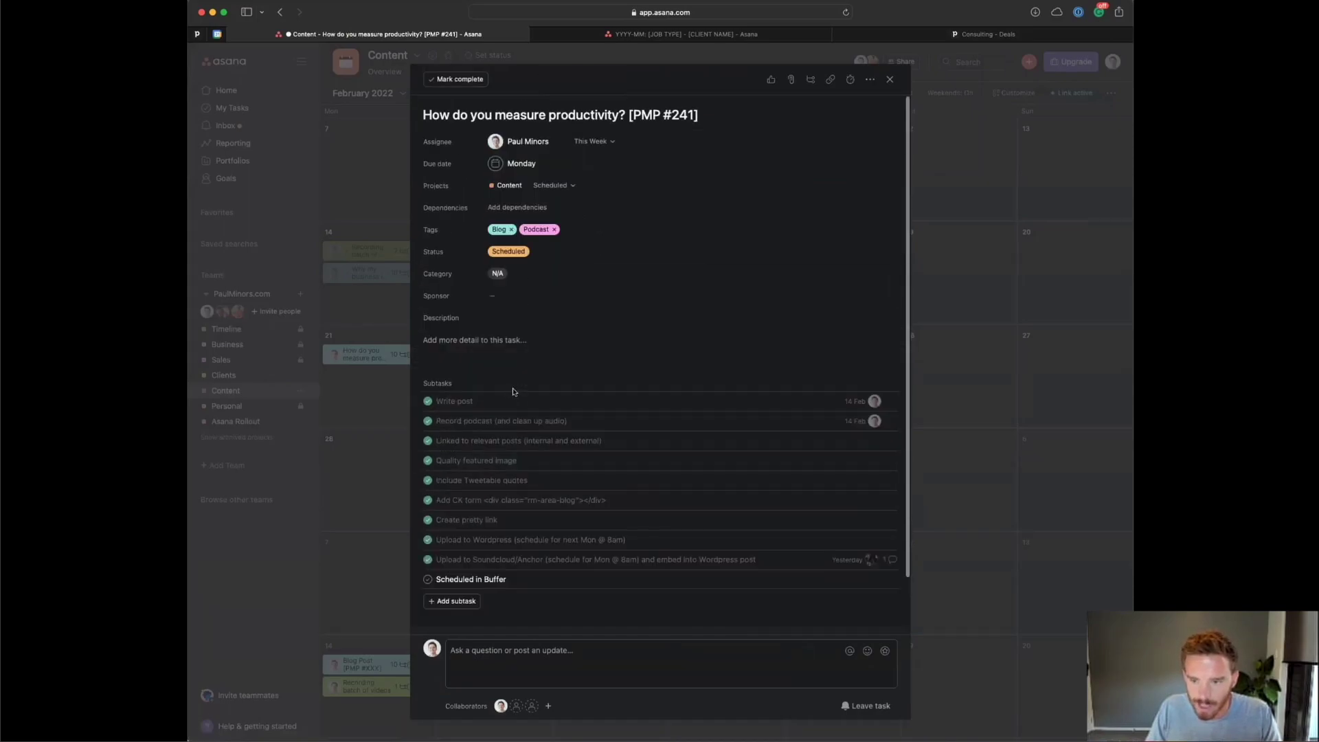
{"action": "left_click", "coordinate": [890, 80]}
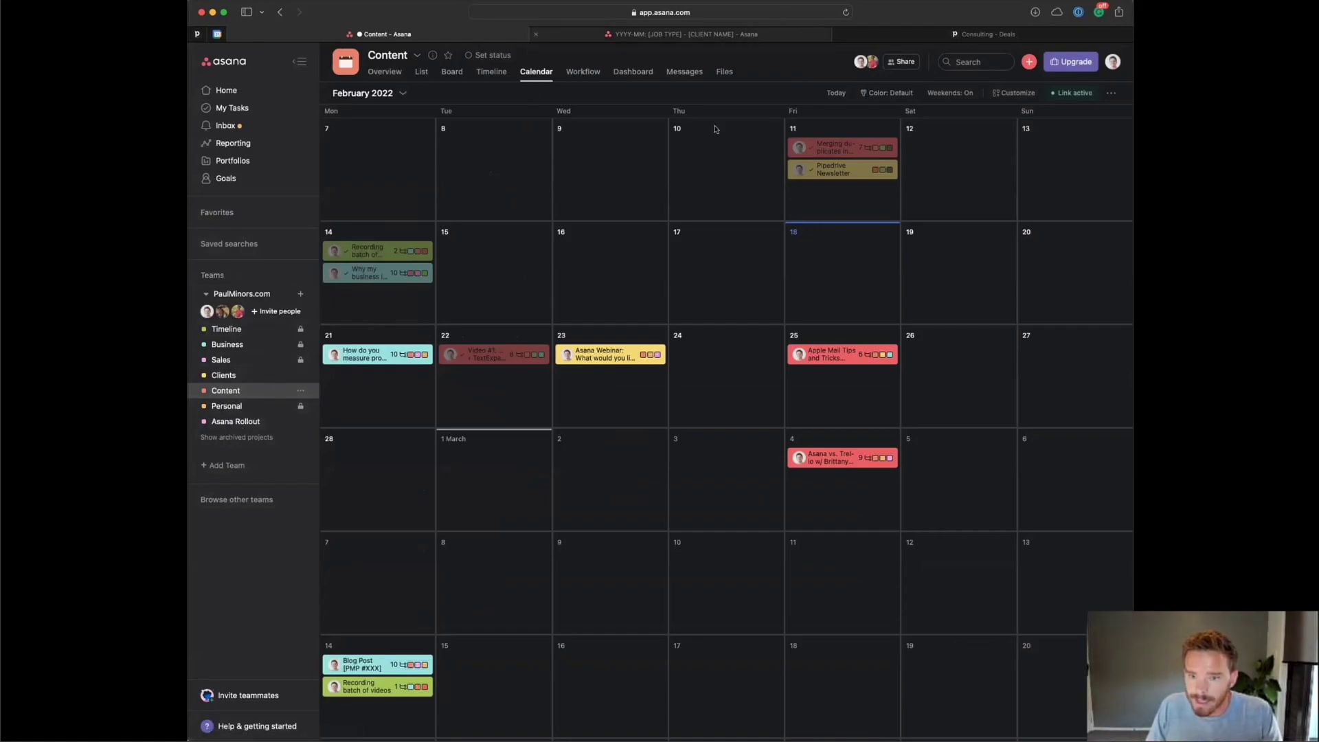
- Switch to the YYYY-MM client job template tab and open the Clients portfolio
{"action": "key", "text": "ctrl+Tab"}
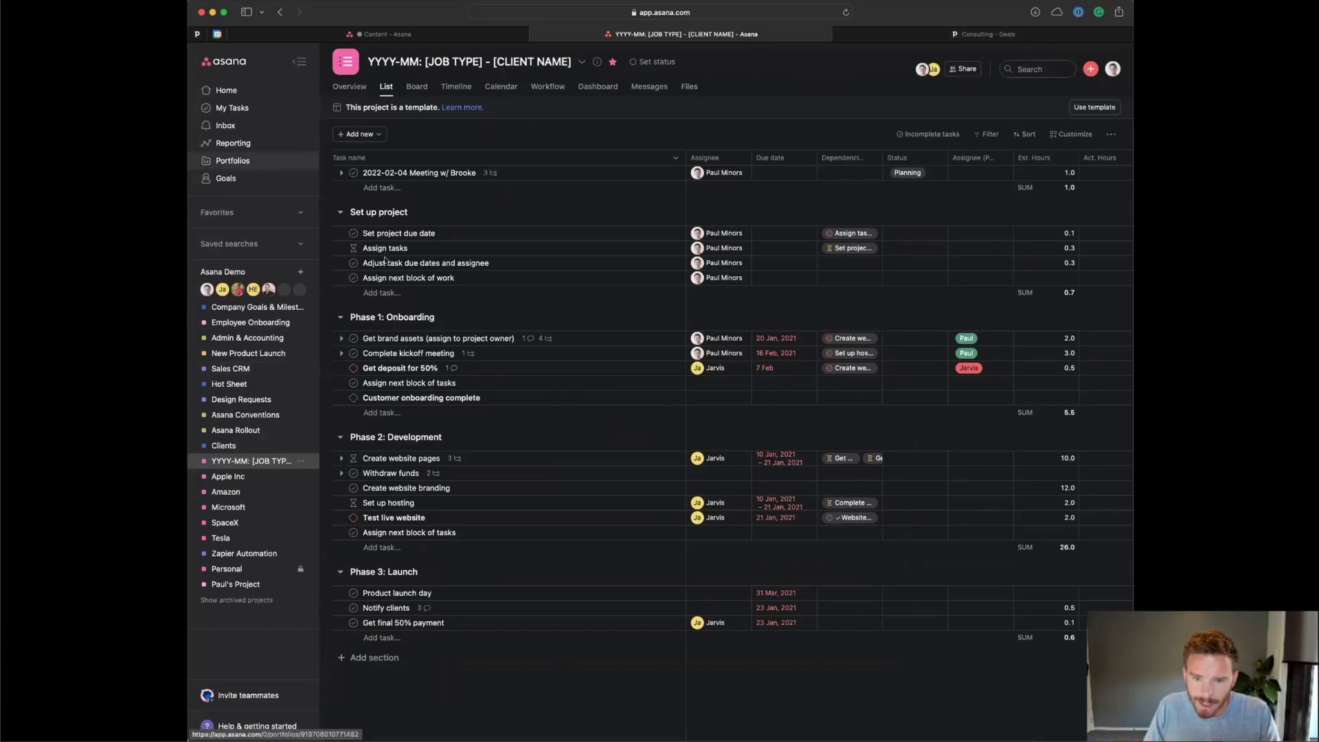
{"action": "left_click", "coordinate": [628, 209]}
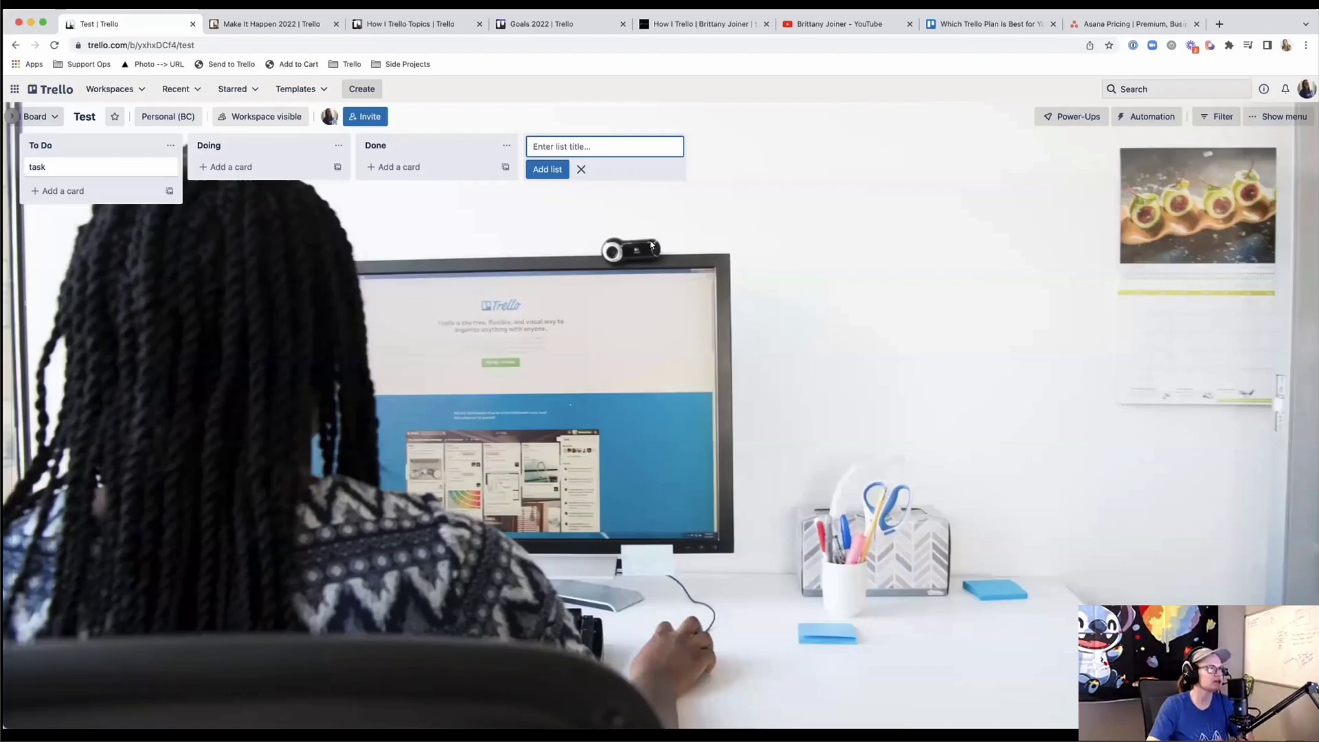
- Back on the Trello board, drag the task card from To Do into Doing
{"action": "key", "text": "super+Tab"}
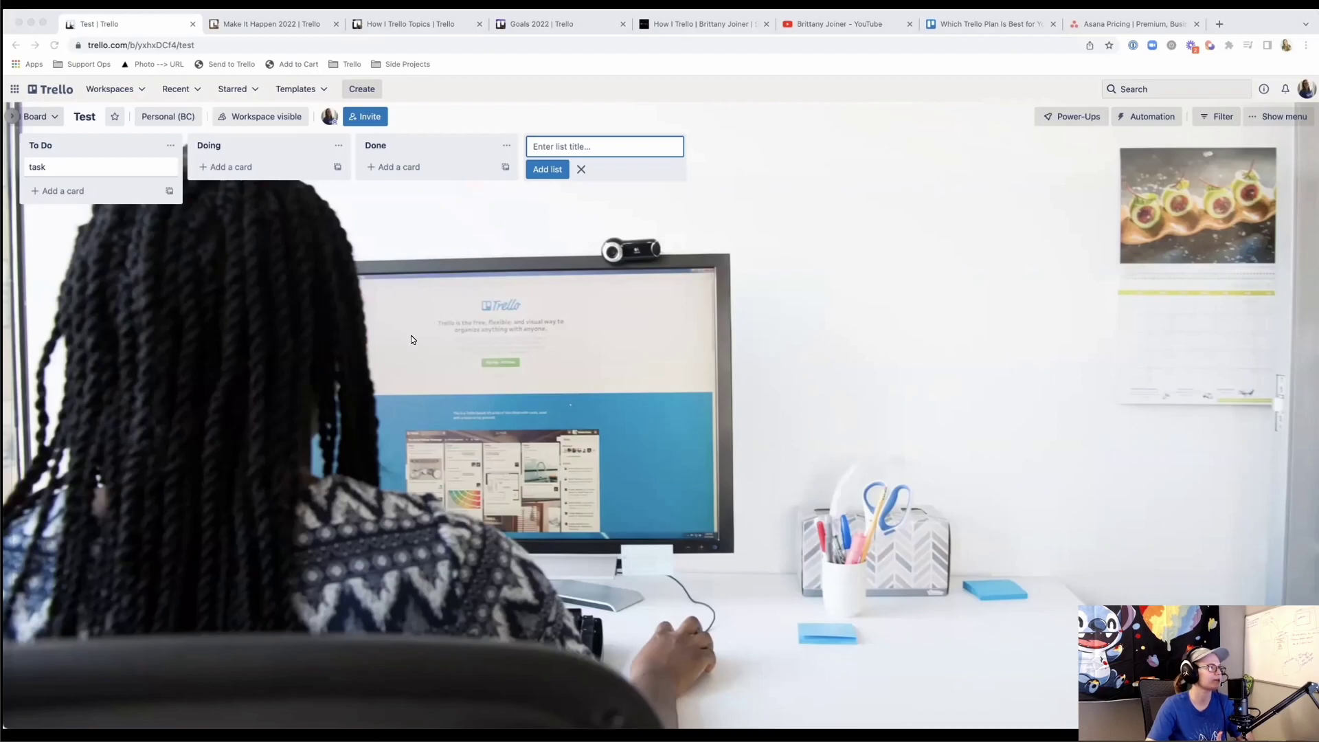
{"action": "key", "text": "super+Tab"}
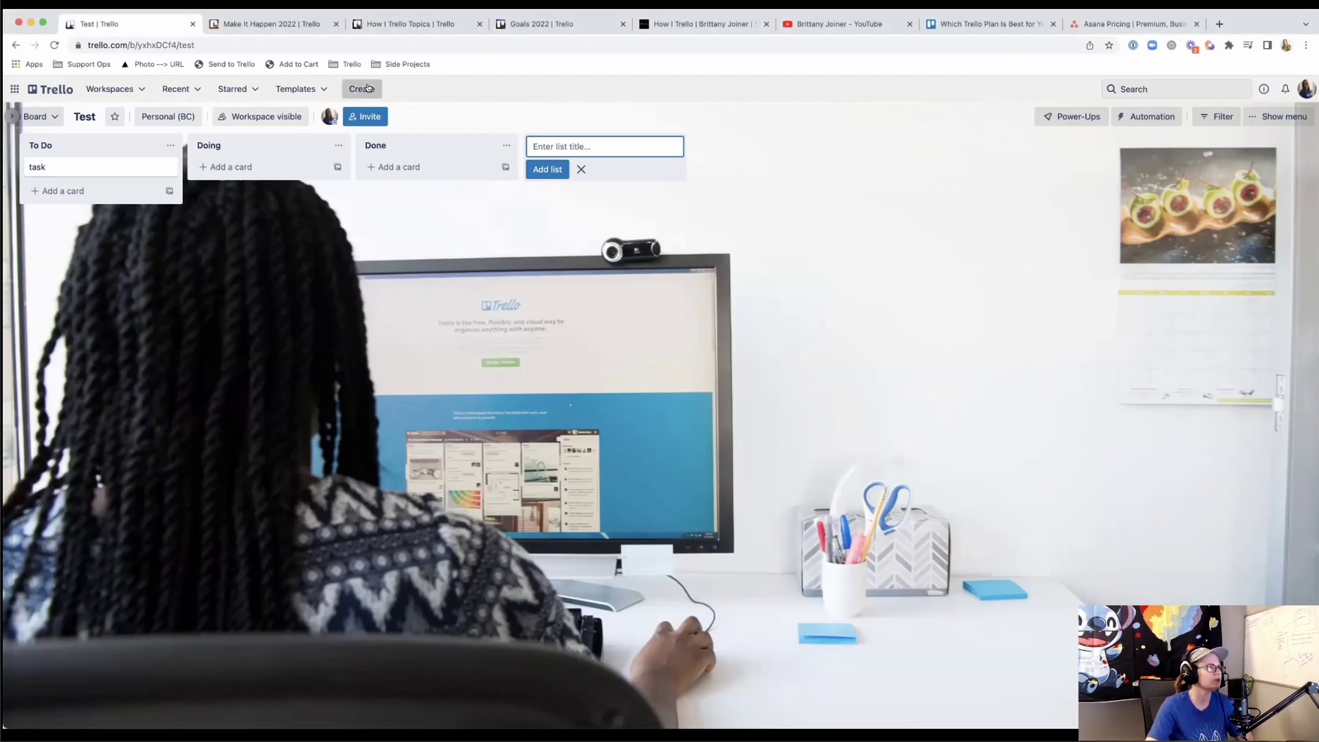
{"action": "left_click", "coordinate": [369, 88]}
{"action": "left_click", "coordinate": [200, 279]}
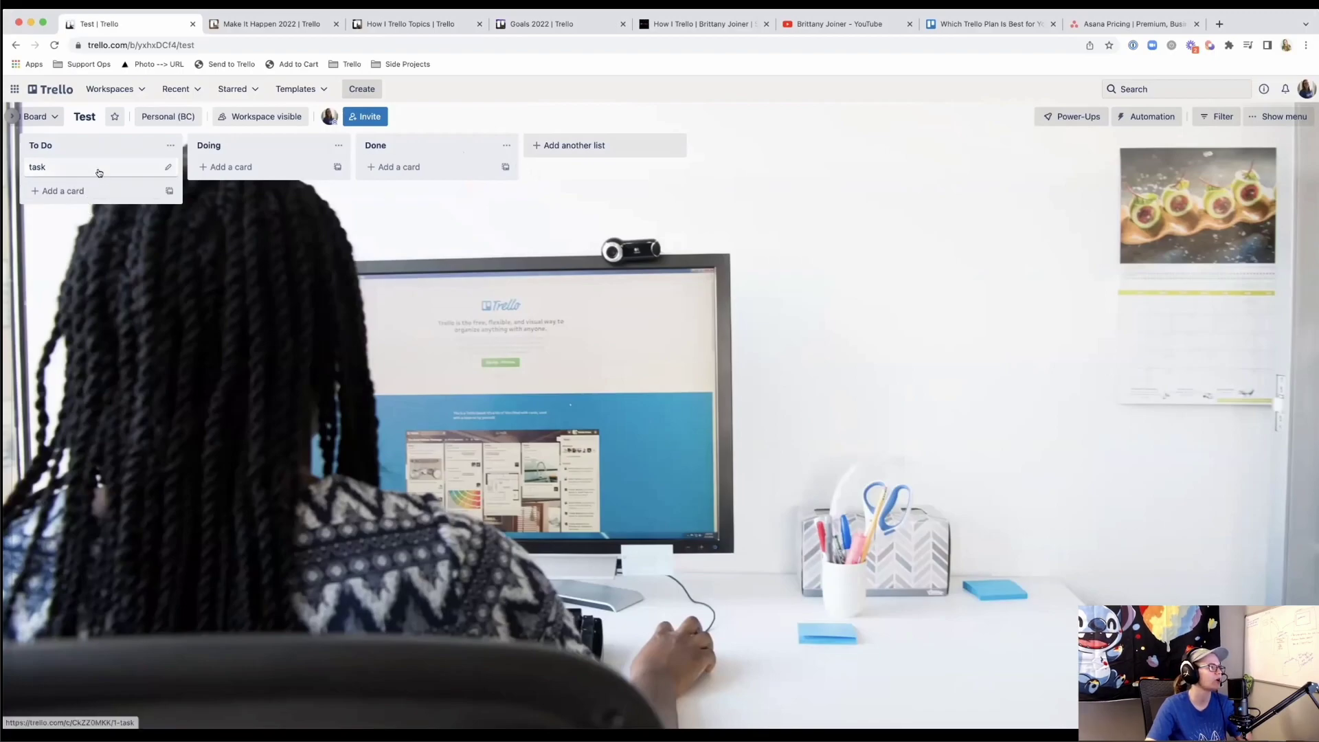
{"action": "left_click_drag", "start_coordinate": [99, 172], "coordinate": [271, 165]}
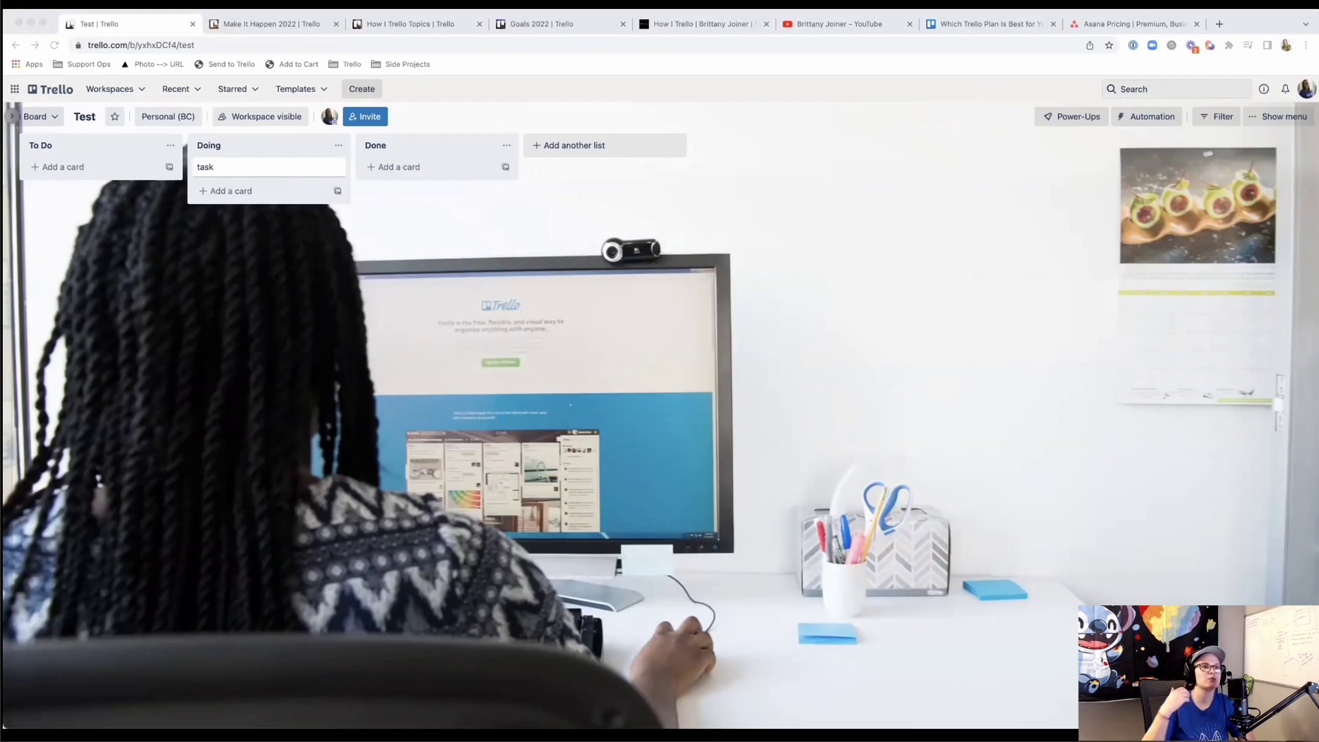
- Open the Test board's Power-Ups panel and browse all available Power-Ups
{"action": "left_click", "coordinate": [1072, 116]}
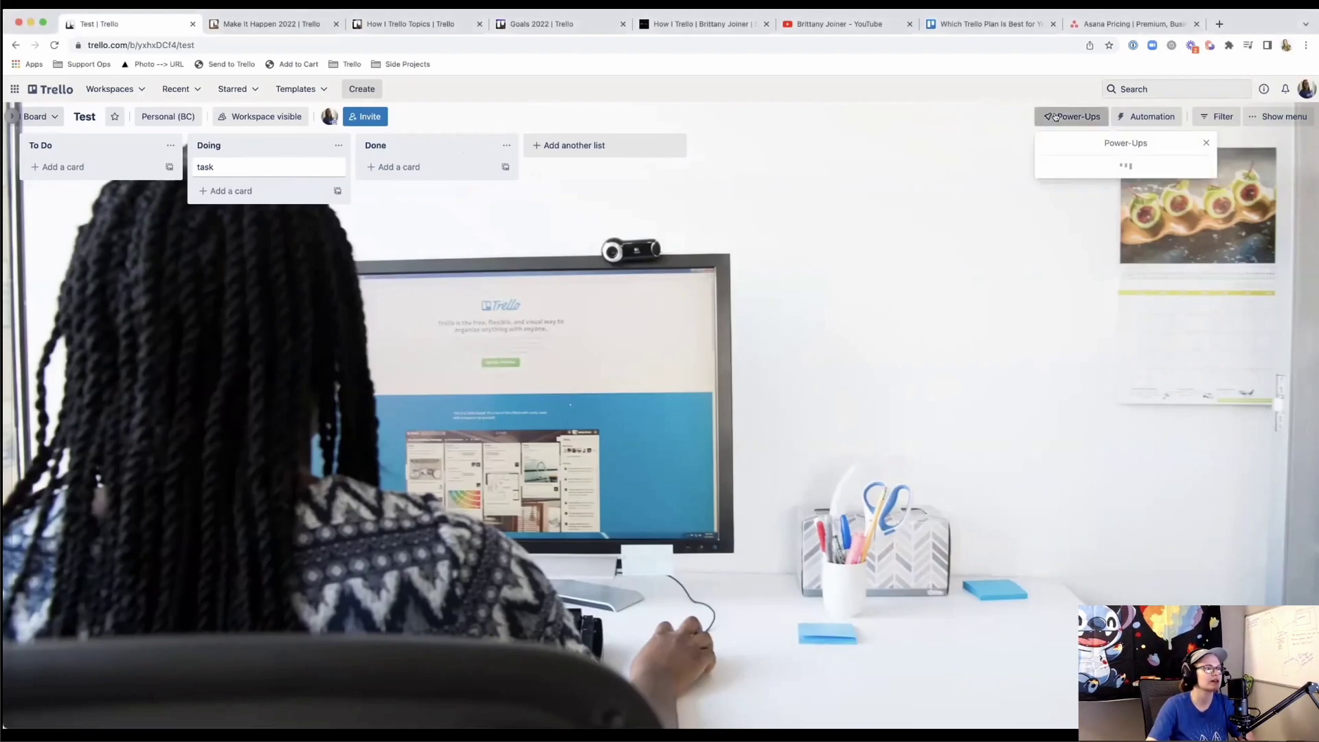
{"action": "left_click", "coordinate": [1121, 327]}
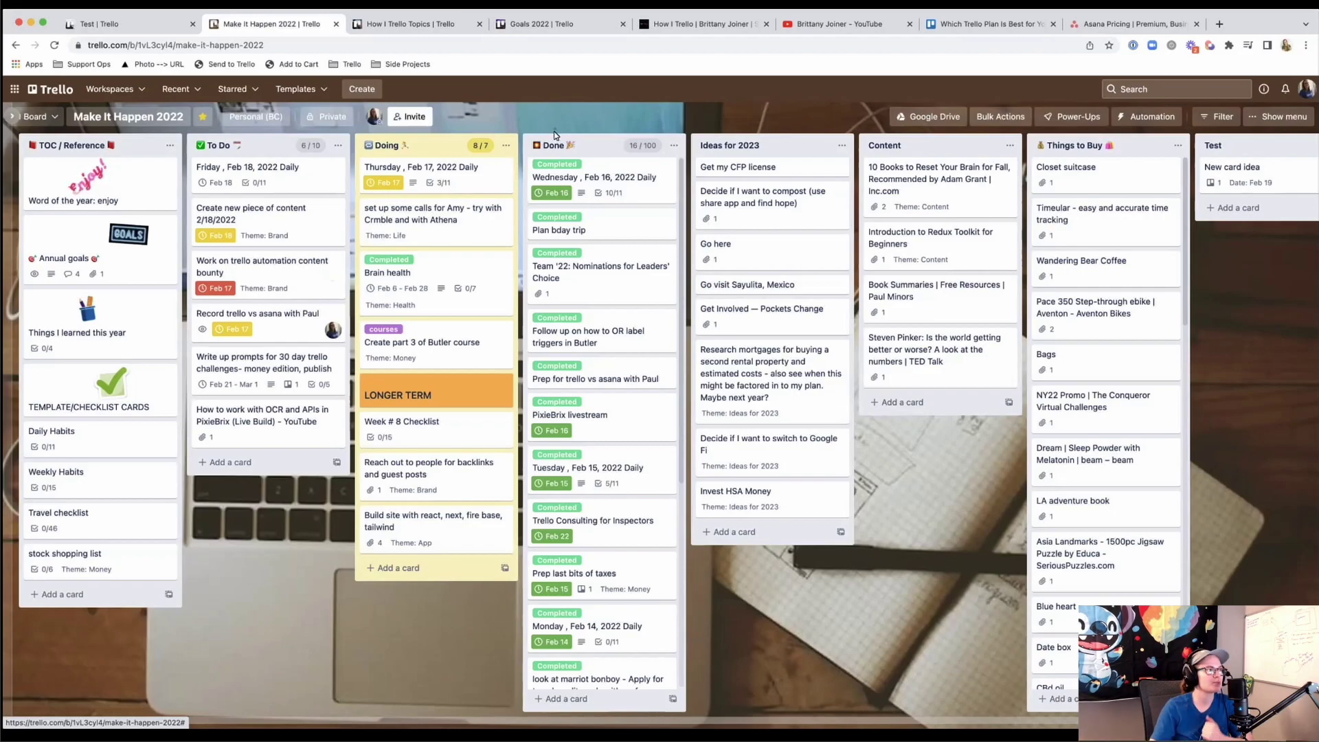
- Open the How I Trello Topics board from its browser tab
{"action": "left_click", "coordinate": [426, 24]}
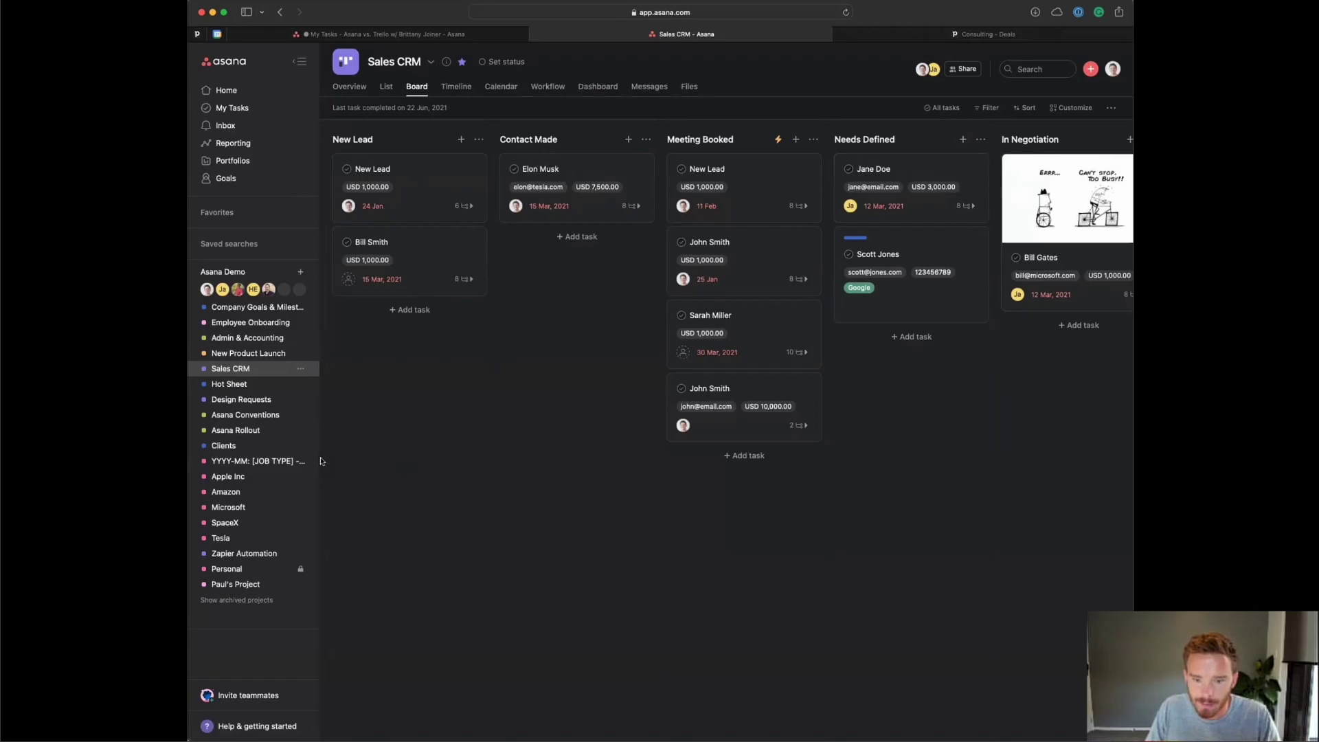
- Open New Product Launch from the sidebar and switch it to Timeline view
{"action": "left_click", "coordinate": [273, 460]}
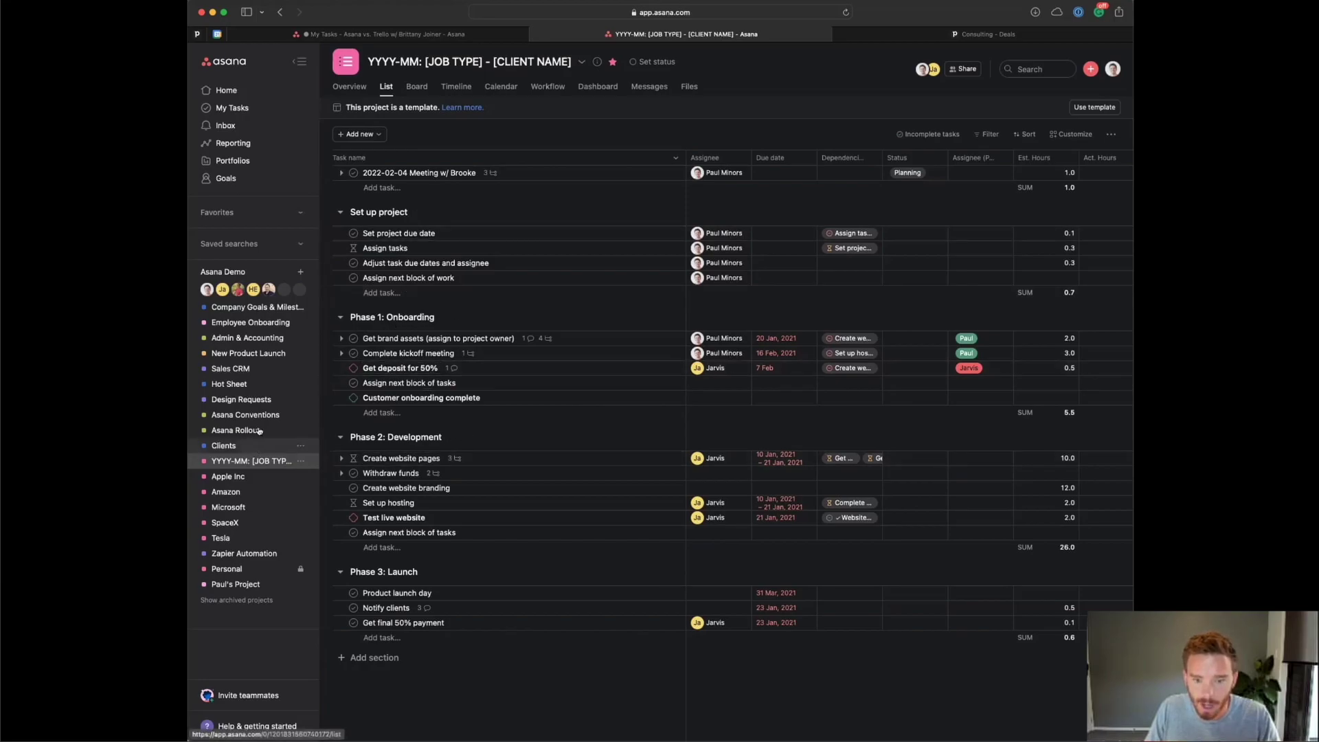
{"action": "left_click", "coordinate": [250, 352]}
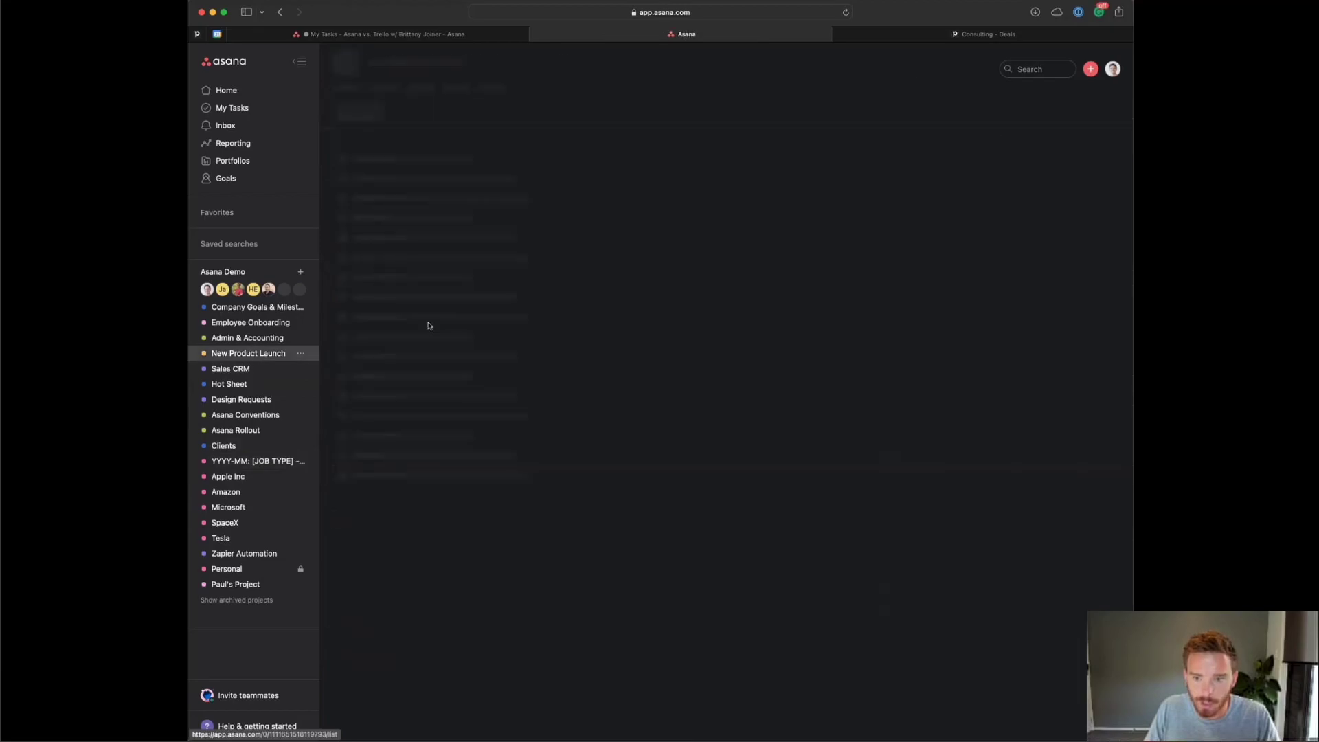
{"action": "left_click", "coordinate": [455, 86]}
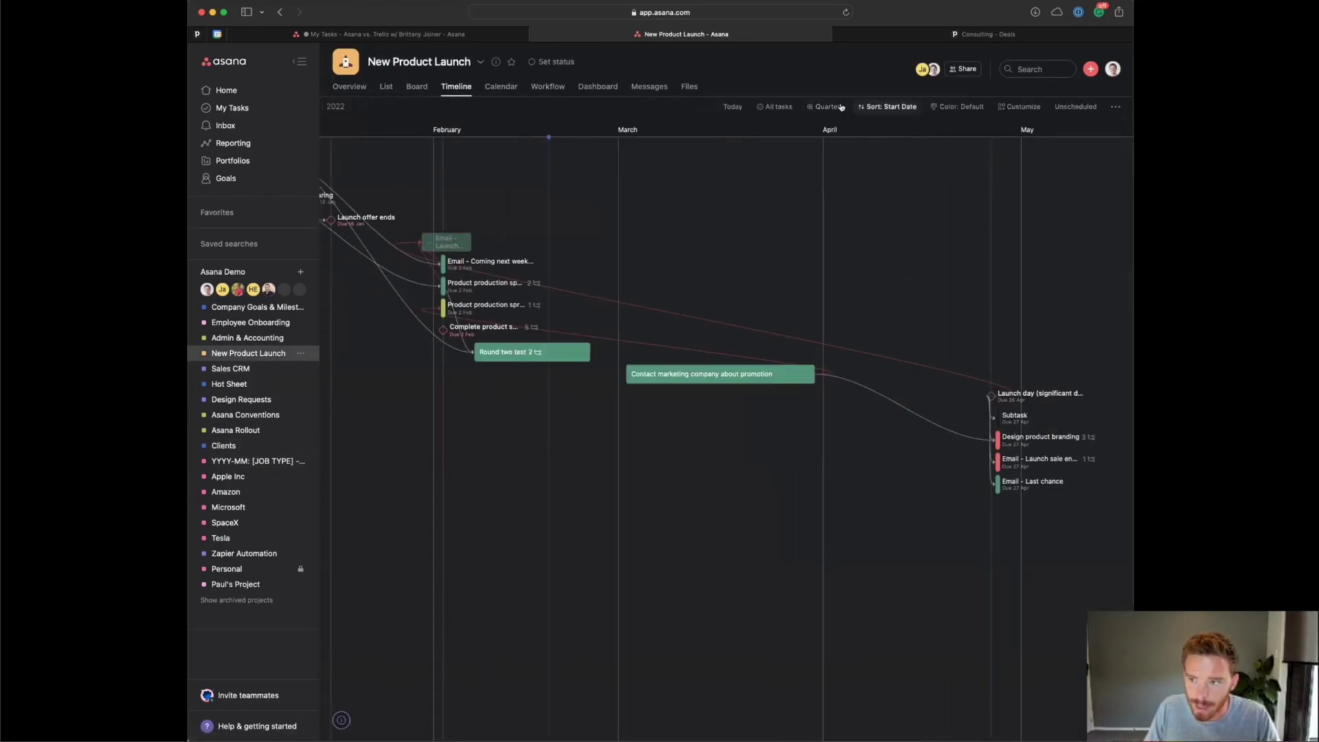
- Change the New Product Launch timeline scale from Quarters to Years and scroll to earlier tasks
{"action": "left_click", "coordinate": [898, 108]}
{"action": "left_click", "coordinate": [828, 106]}
{"action": "left_click", "coordinate": [791, 249]}
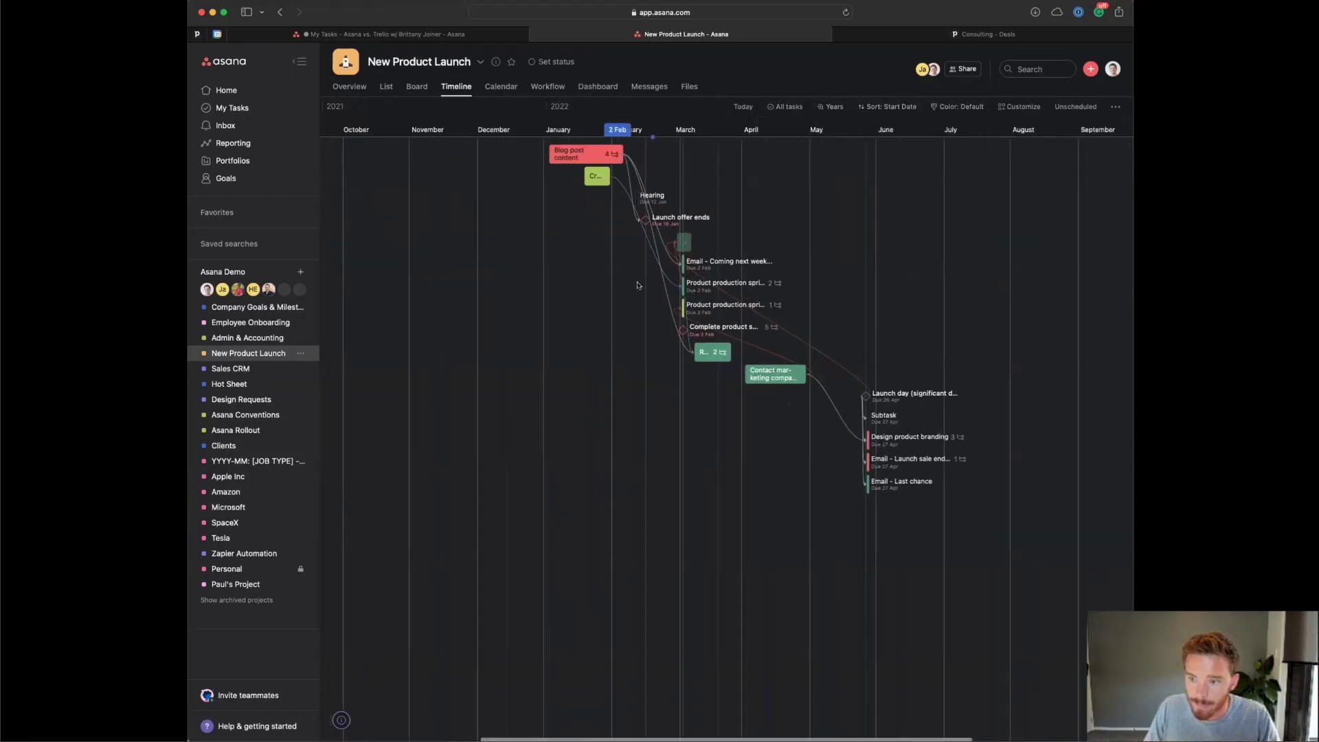
{"action": "scroll", "coordinate": [635, 285], "scroll_direction": "up", "scroll_amount": 5}
{"action": "scroll", "coordinate": [627, 285], "scroll_direction": "right", "scroll_amount": 3}
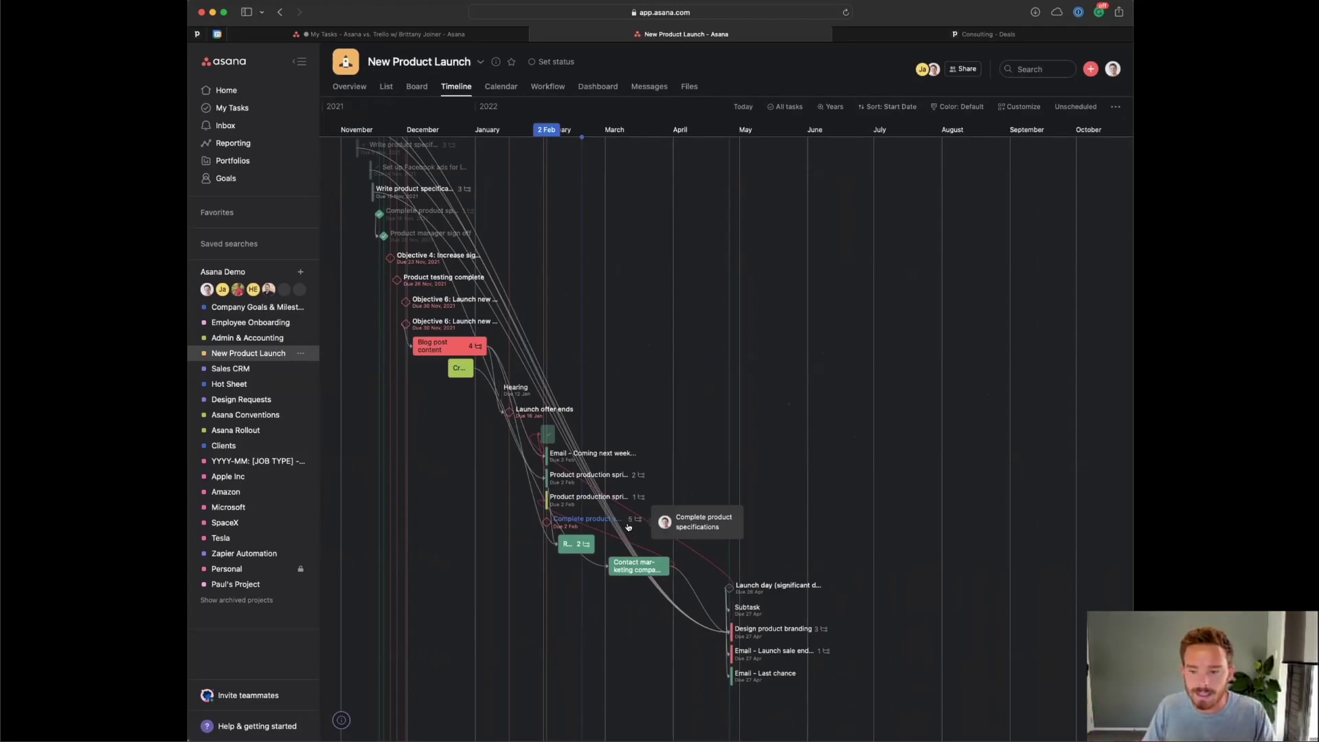
{"action": "scroll", "coordinate": [608, 477], "scroll_direction": "up", "scroll_amount": 1}
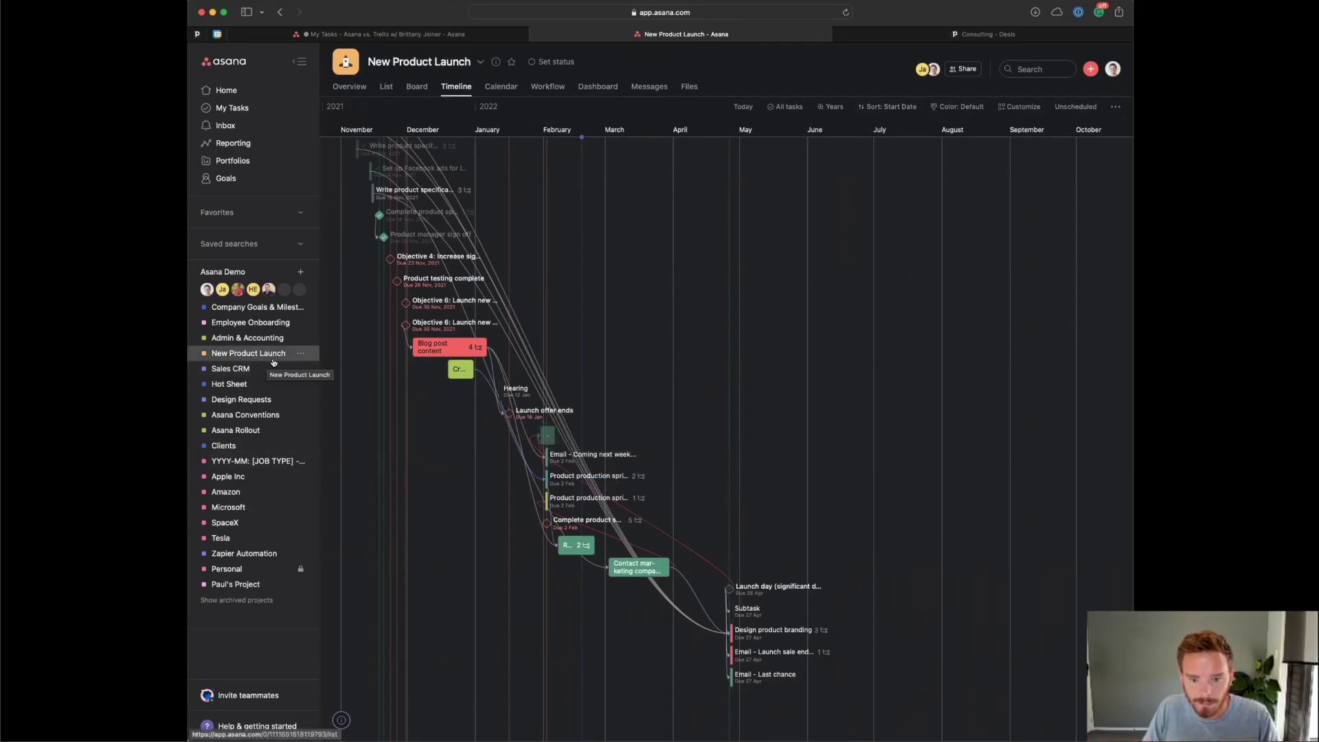
- Return to List view and open the Admin & Accounting project
{"action": "left_click", "coordinate": [386, 86]}
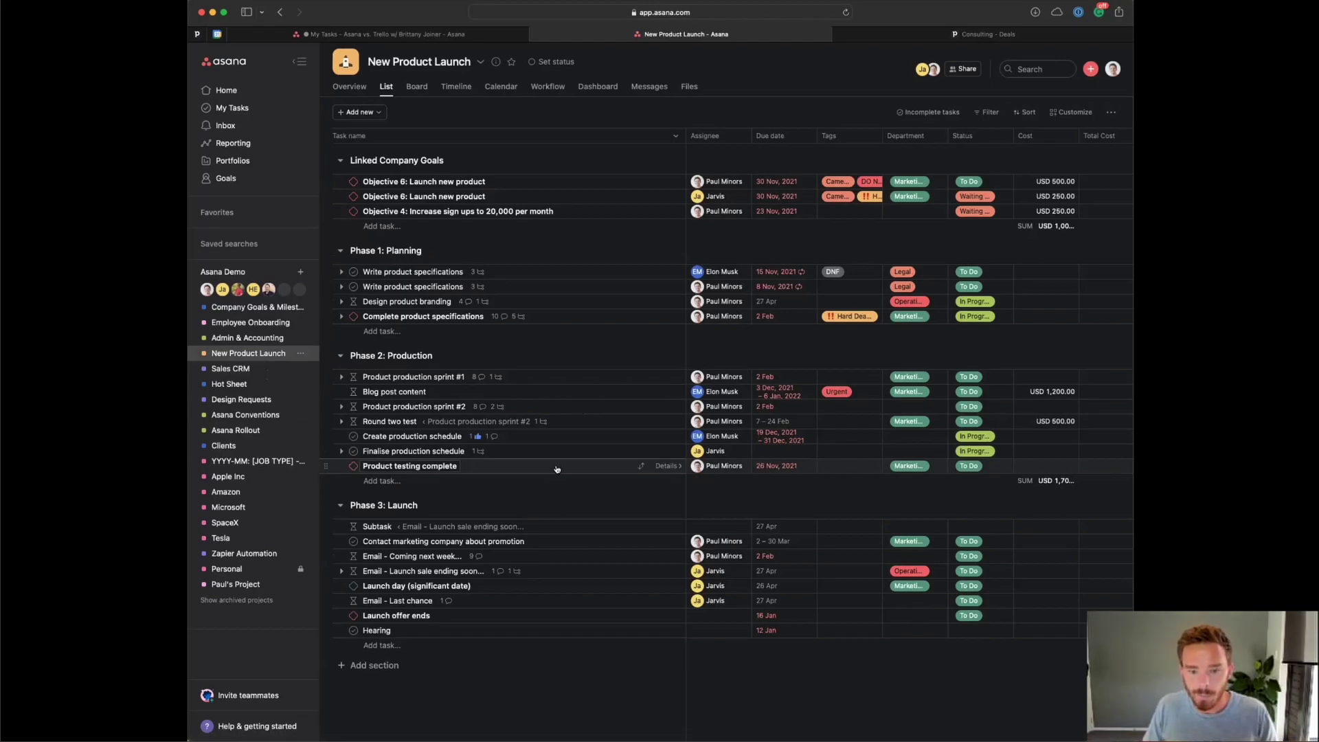
{"action": "left_click", "coordinate": [265, 338]}
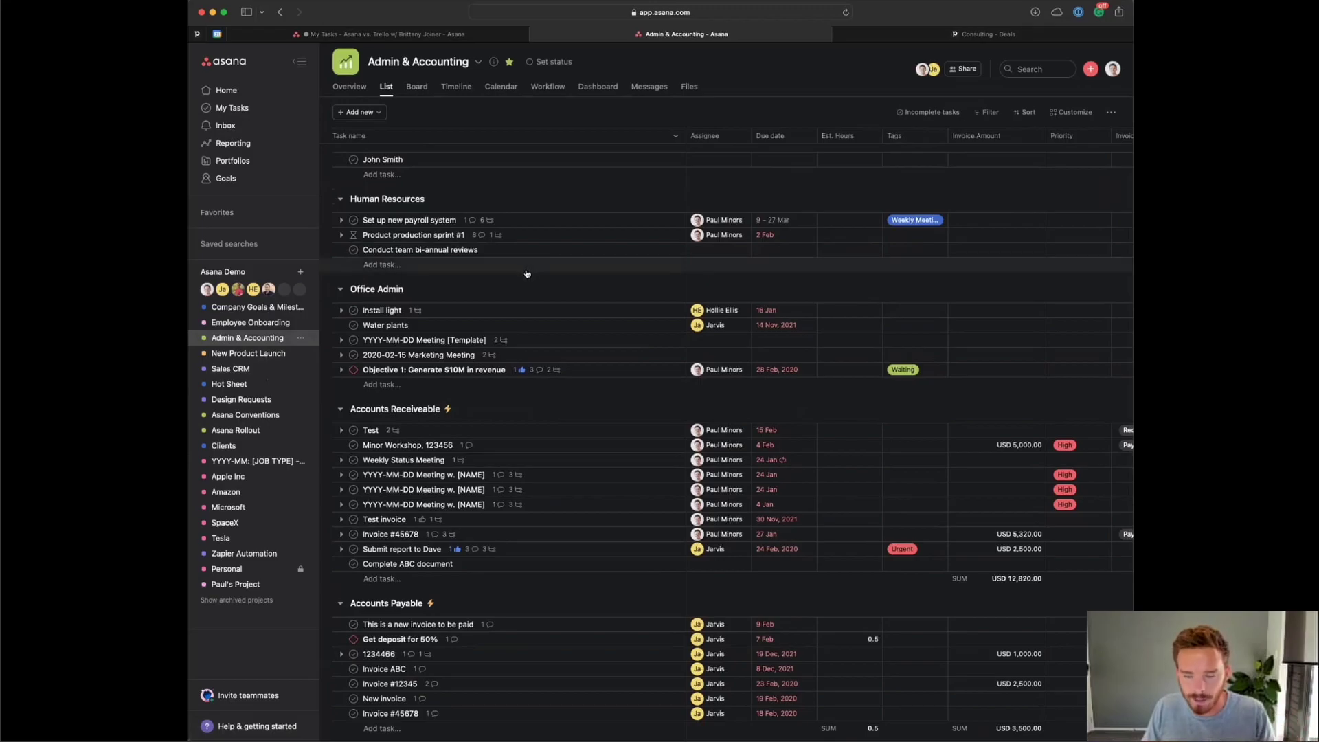
{"action": "scroll", "coordinate": [524, 281], "scroll_direction": "down", "scroll_amount": 3}
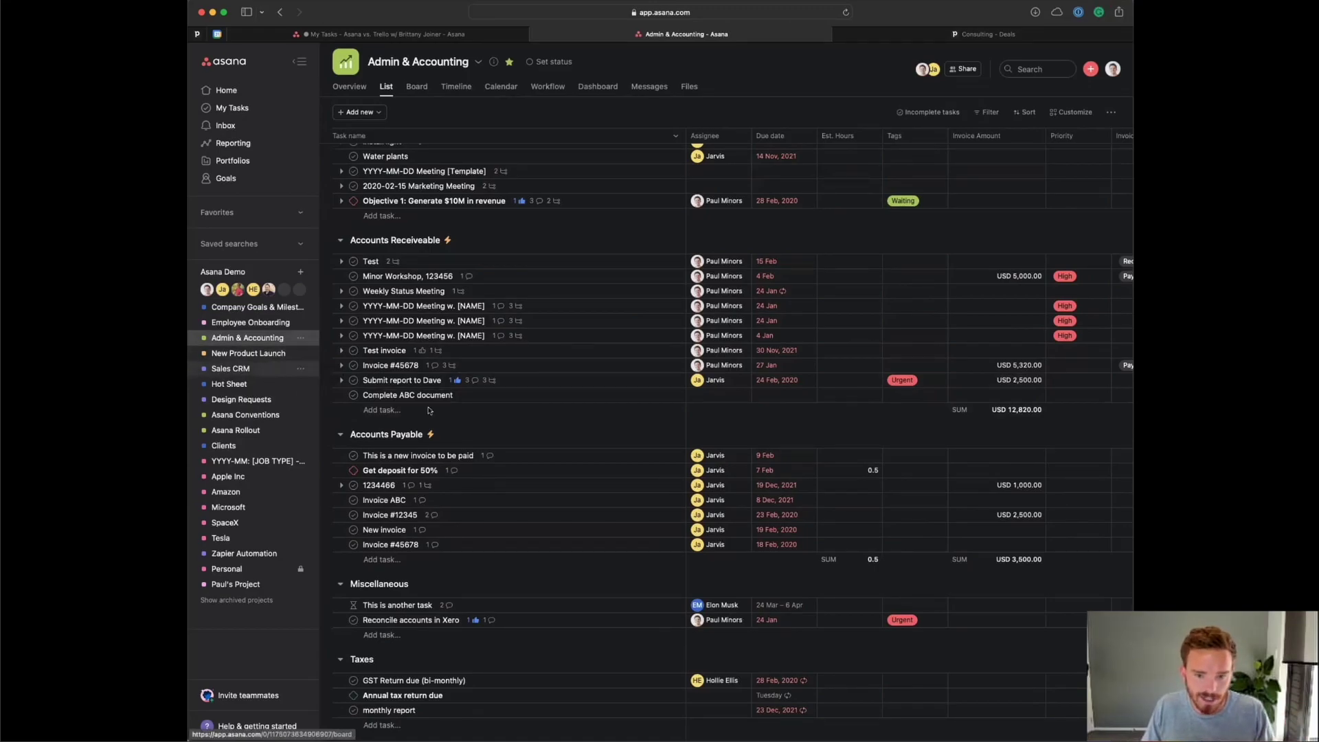
- Open the Sales CRM board and scroll across its sales-stage columns
{"action": "left_click", "coordinate": [273, 369]}
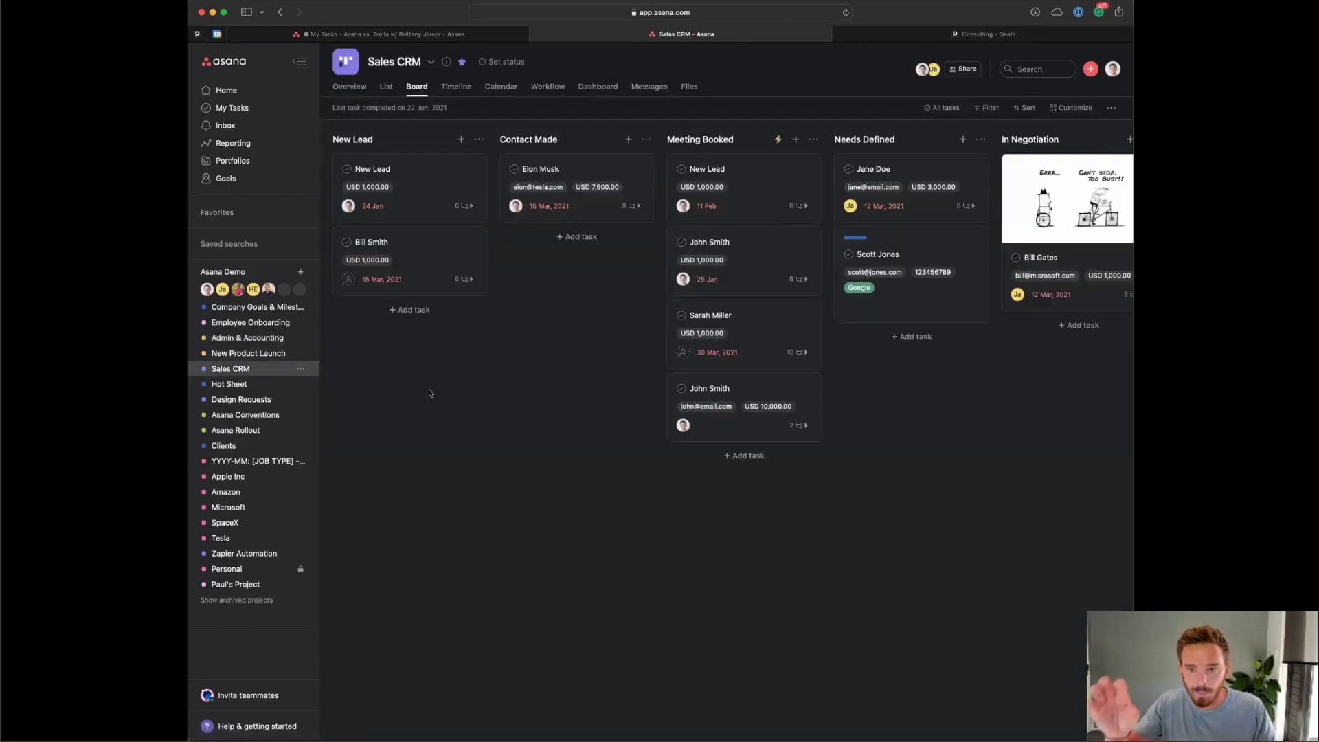
{"action": "scroll", "coordinate": [834, 295], "scroll_direction": "right", "scroll_amount": 3}
{"action": "scroll", "coordinate": [839, 308], "scroll_direction": "left", "scroll_amount": 3}
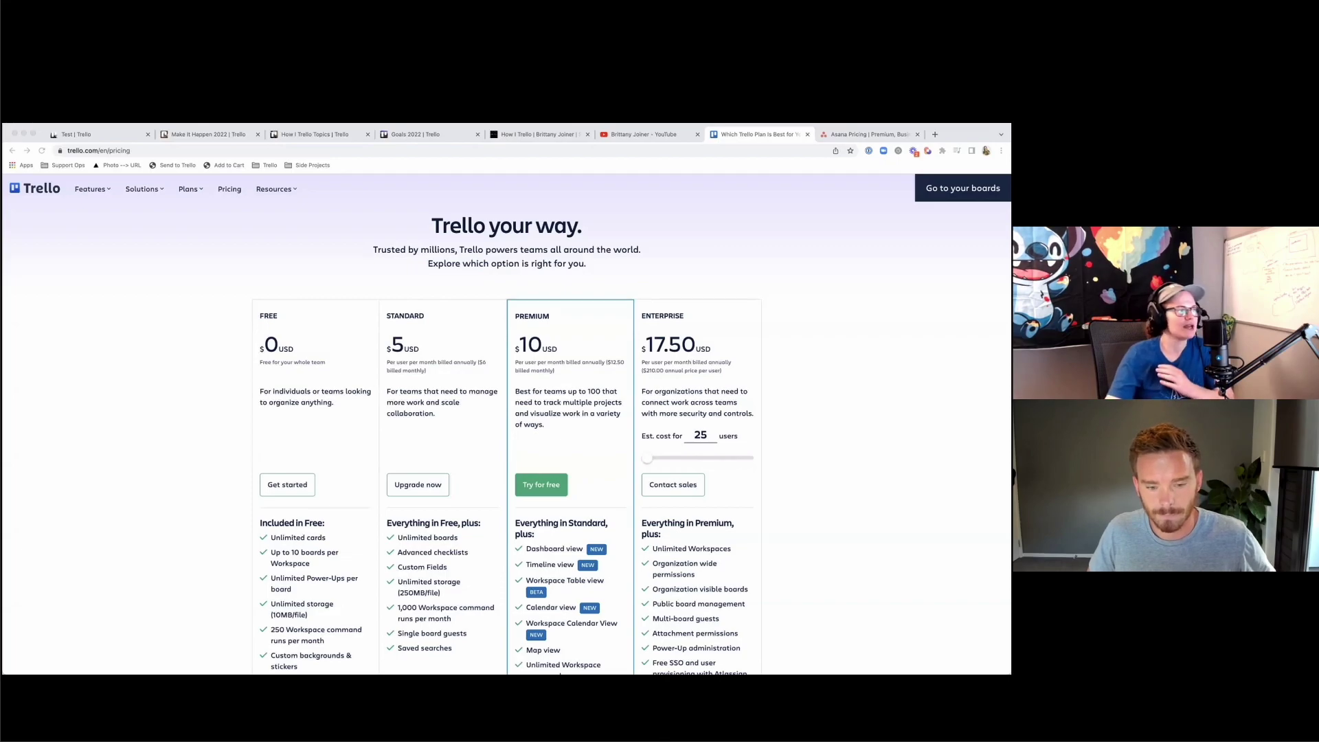
- Scroll through Trello's plan cards, noting Premium's Dashboard, Timeline, Workspace Table, Calendar and Map views
{"action": "scroll", "coordinate": [242, 313], "scroll_direction": "down", "scroll_amount": 3}
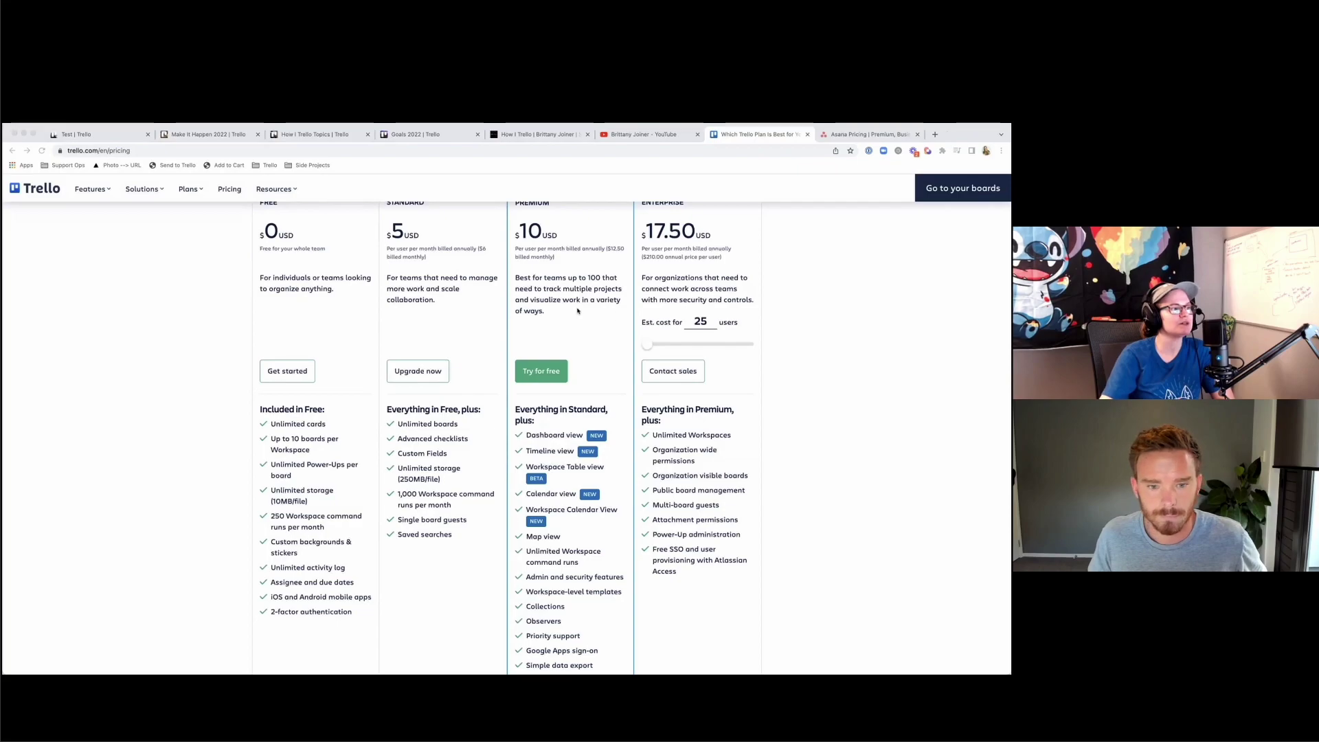
{"action": "scroll", "coordinate": [563, 309], "scroll_direction": "up", "scroll_amount": 1}
{"action": "scroll", "coordinate": [565, 303], "scroll_direction": "down", "scroll_amount": 2}
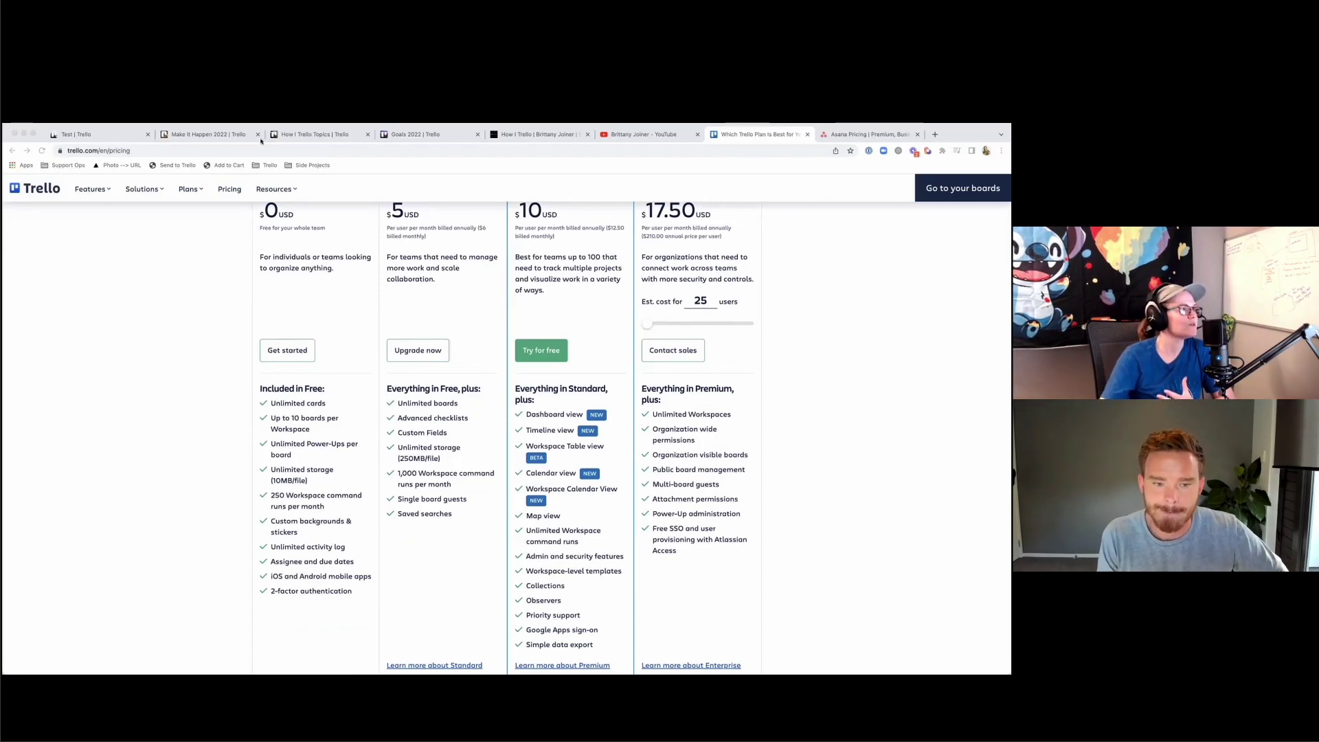
- Check the 'RSS feed reader with Zapier' card on the How I Trello Topics board, then return to Trello pricing
{"action": "left_click", "coordinate": [203, 218]}
{"action": "key", "text": "super+3"}
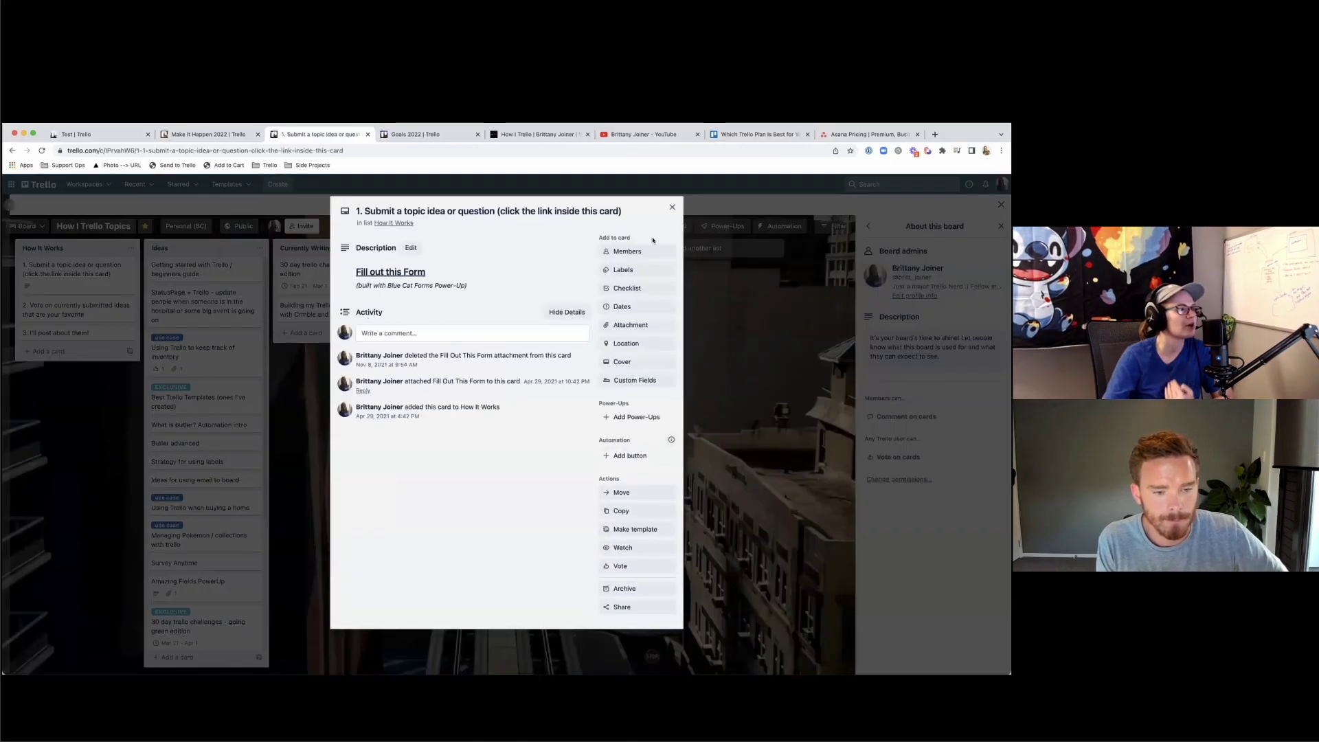
{"action": "left_click", "coordinate": [672, 207]}
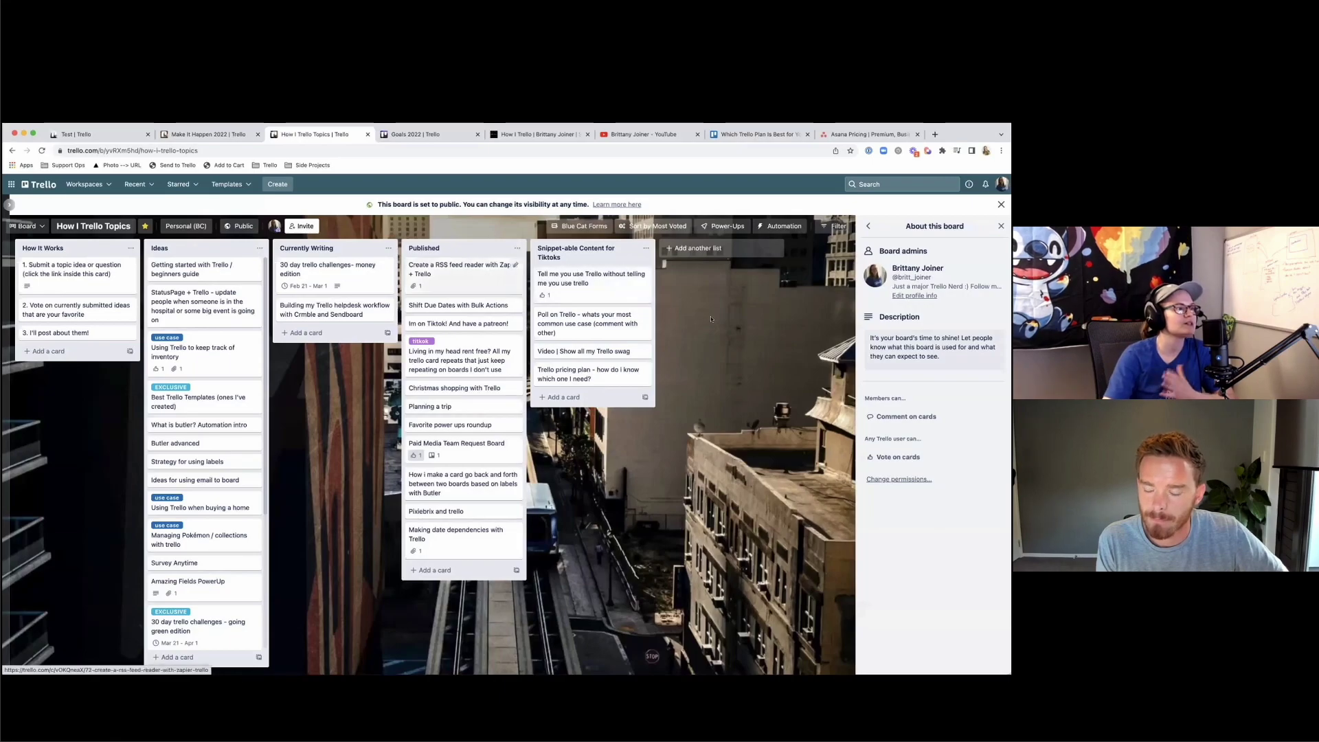
{"action": "left_click", "coordinate": [496, 273]}
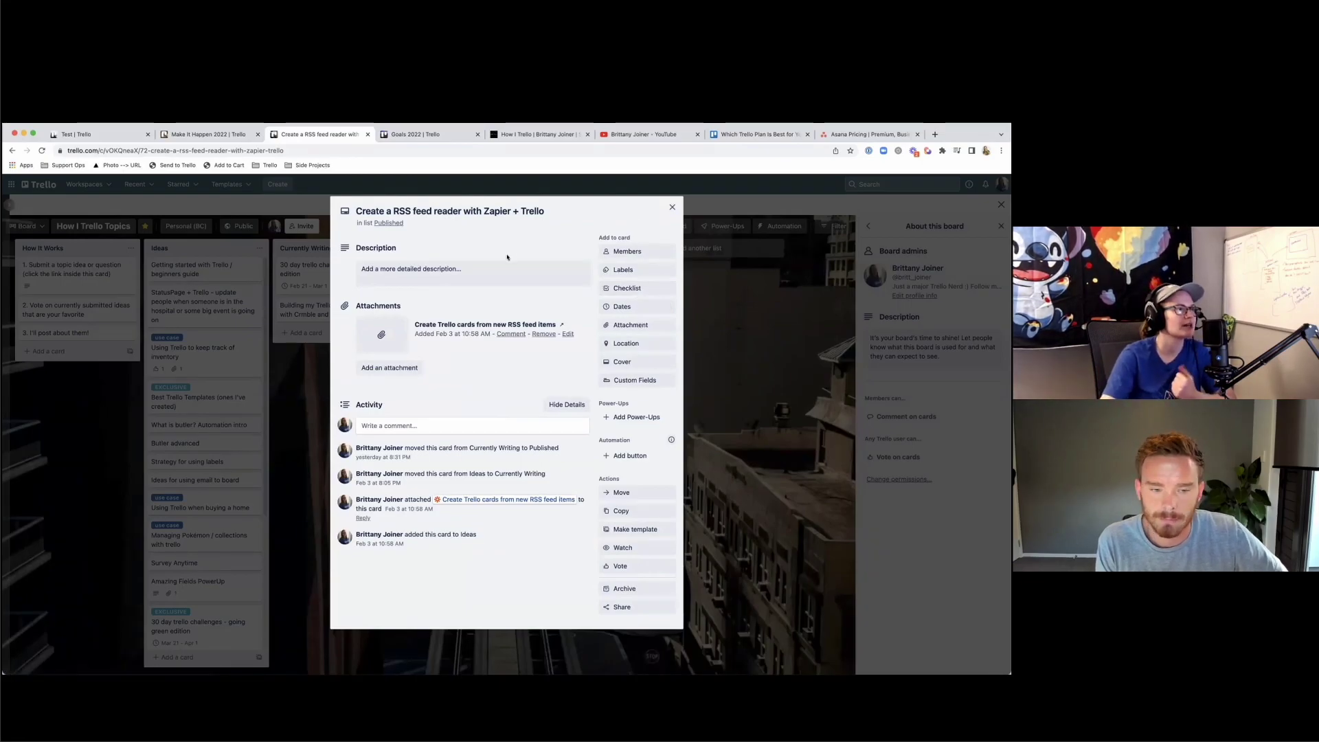
{"action": "key", "text": "super+7"}
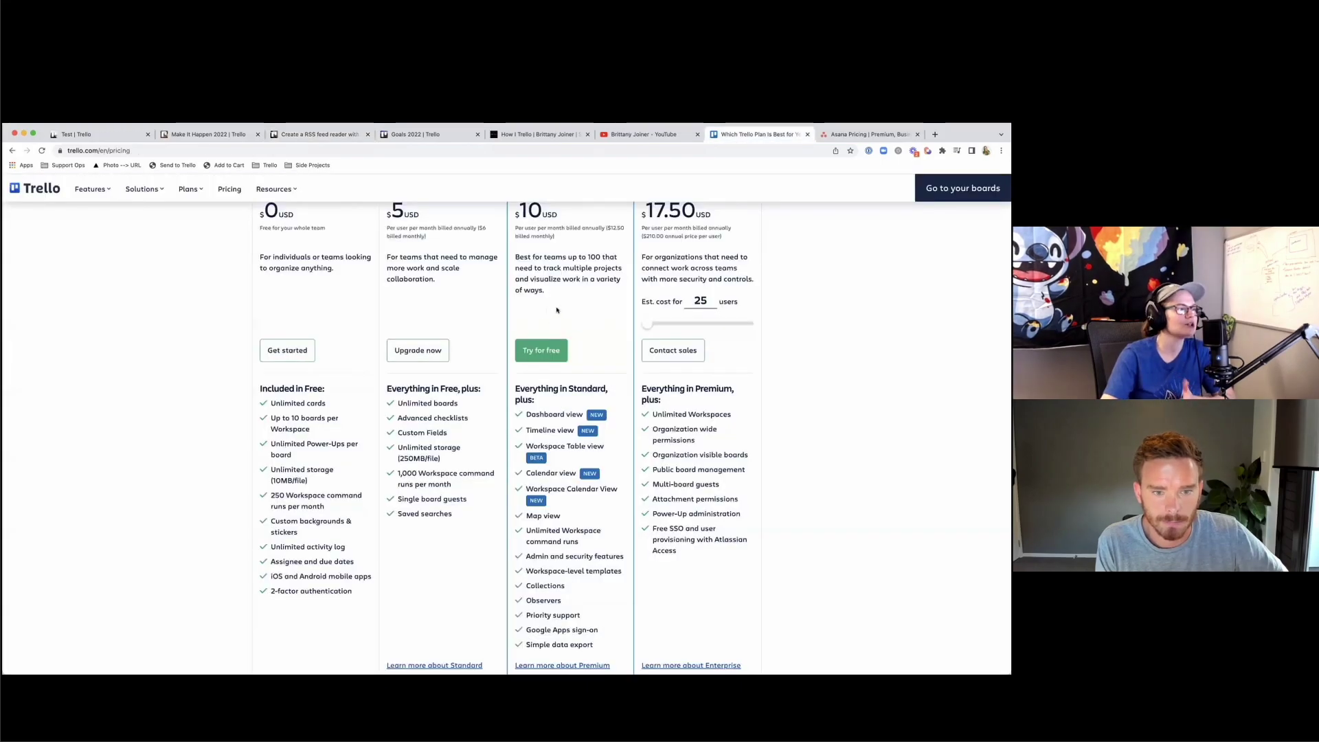
{"action": "scroll", "coordinate": [515, 286], "scroll_direction": "down", "scroll_amount": 2}
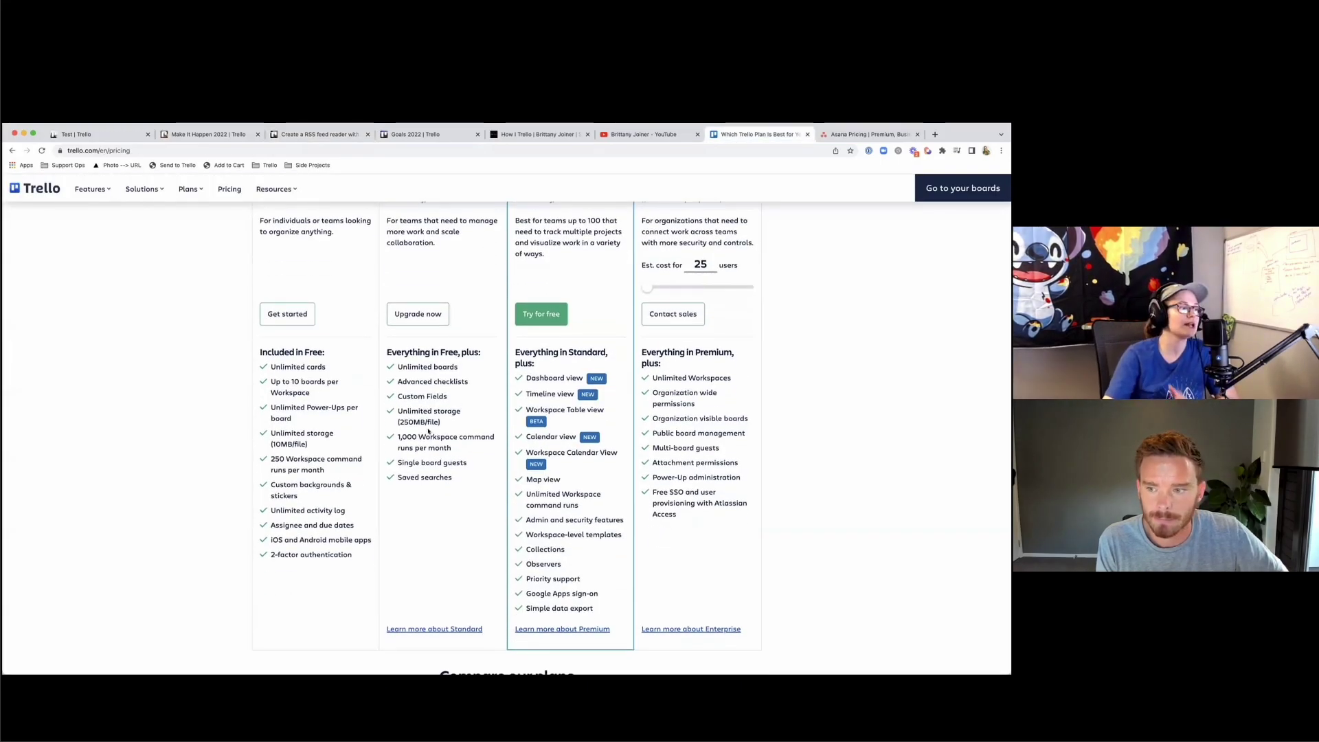
{"action": "scroll", "coordinate": [454, 413], "scroll_direction": "down", "scroll_amount": 1}
{"action": "scroll", "coordinate": [435, 472], "scroll_direction": "up", "scroll_amount": 1}
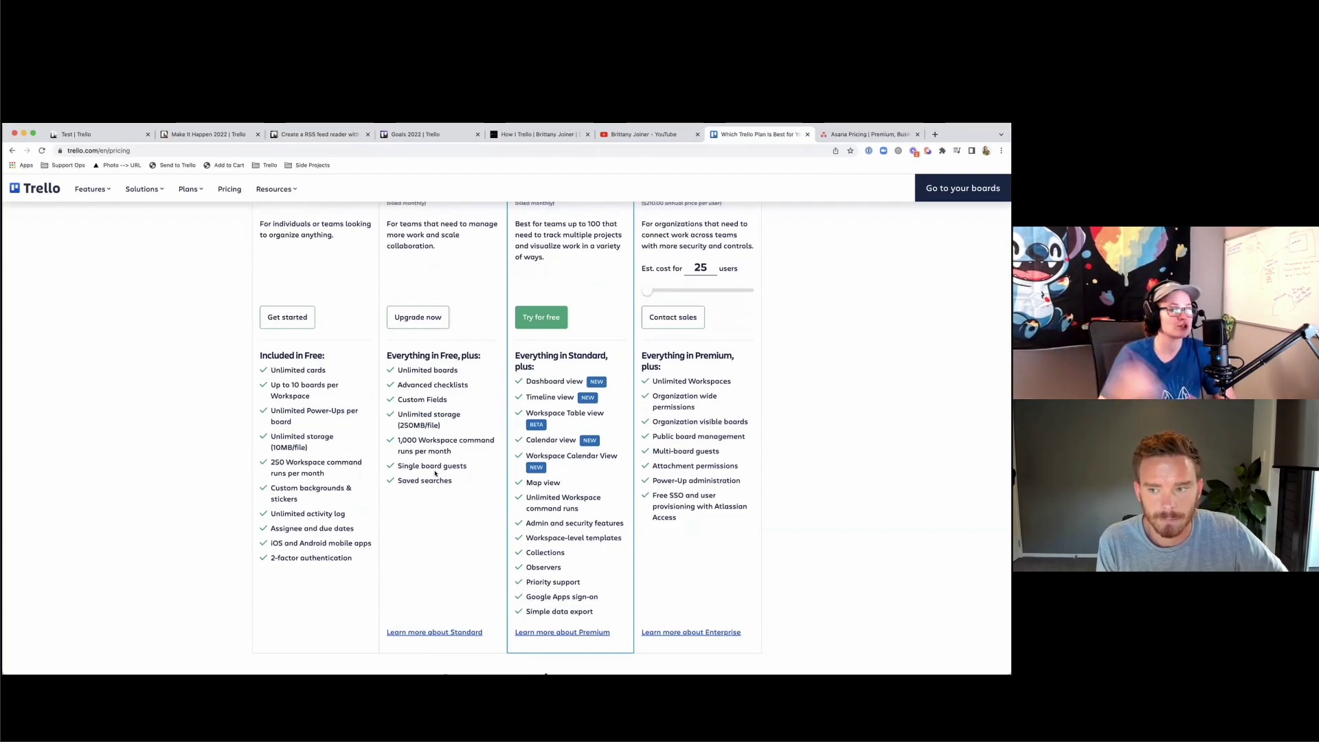
{"action": "scroll", "coordinate": [440, 467], "scroll_direction": "up", "scroll_amount": 3}
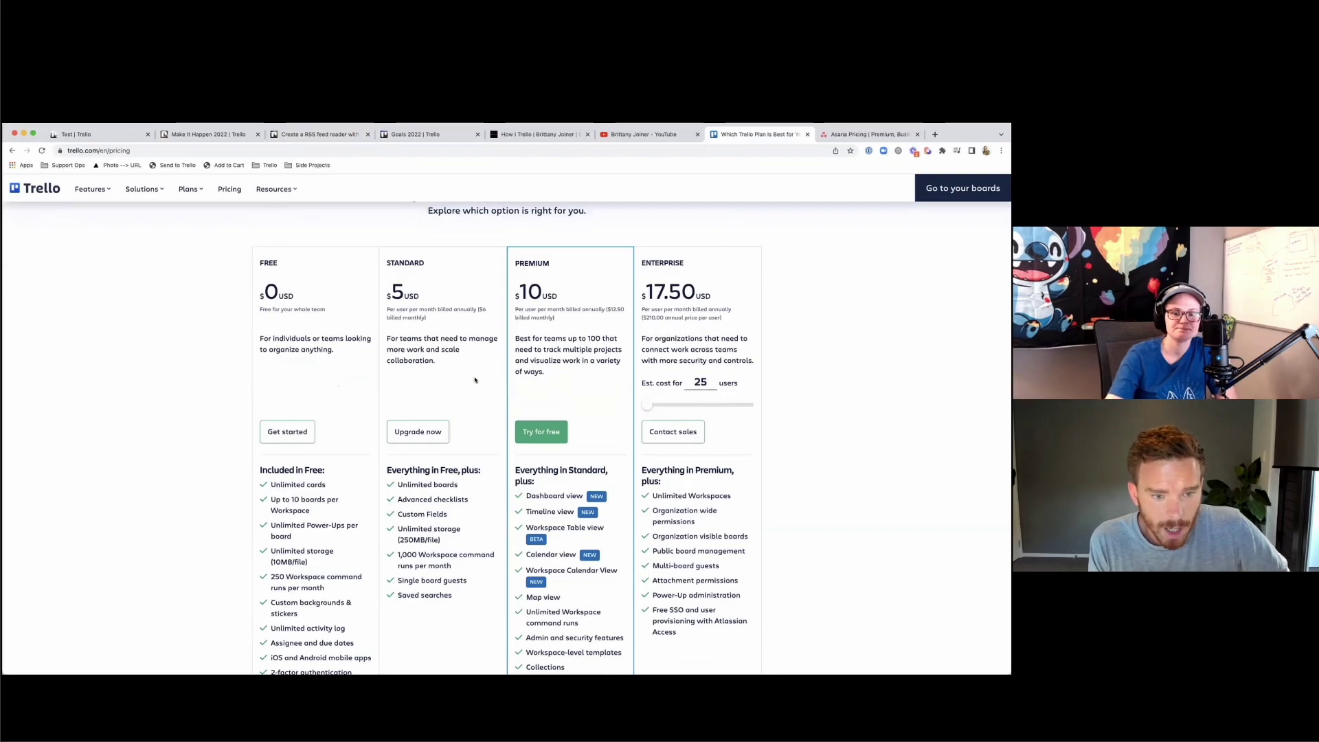
{"action": "scroll", "coordinate": [384, 377], "scroll_direction": "down", "scroll_amount": 1}
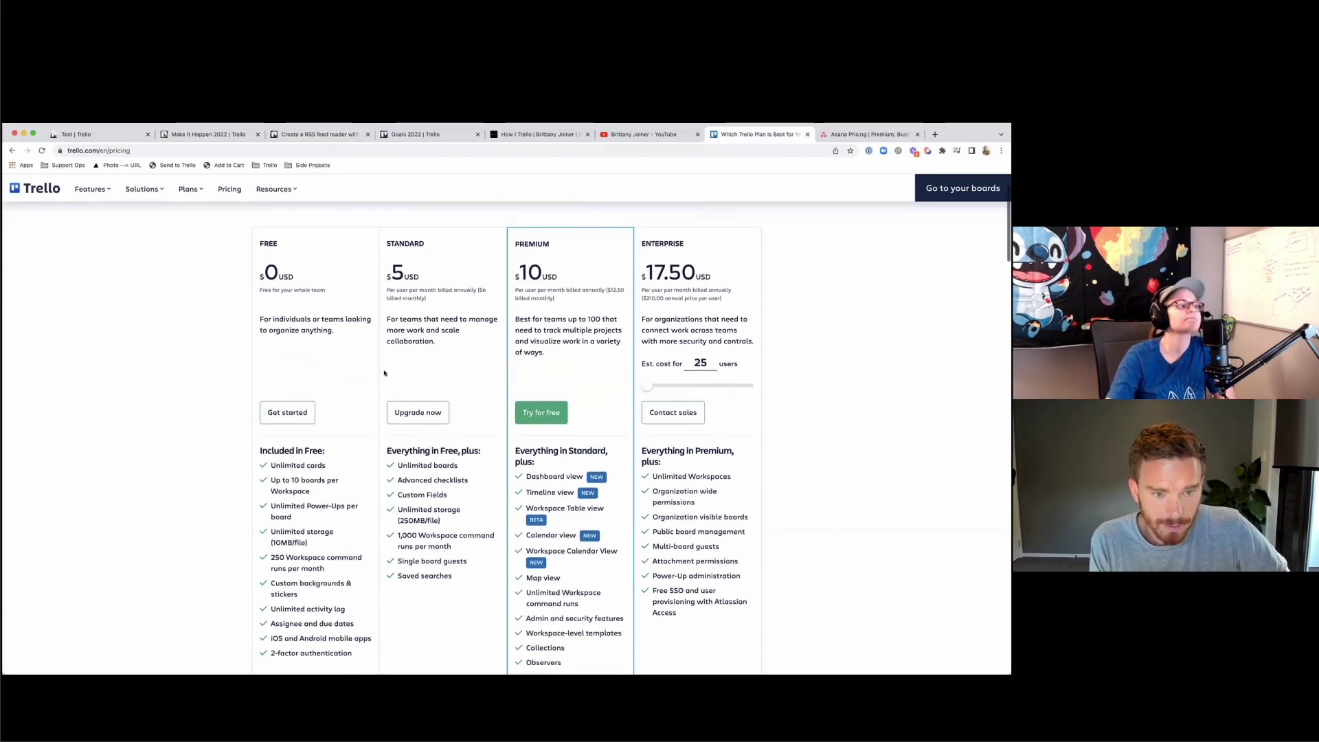
{"action": "scroll", "coordinate": [384, 373], "scroll_direction": "up", "scroll_amount": 4}
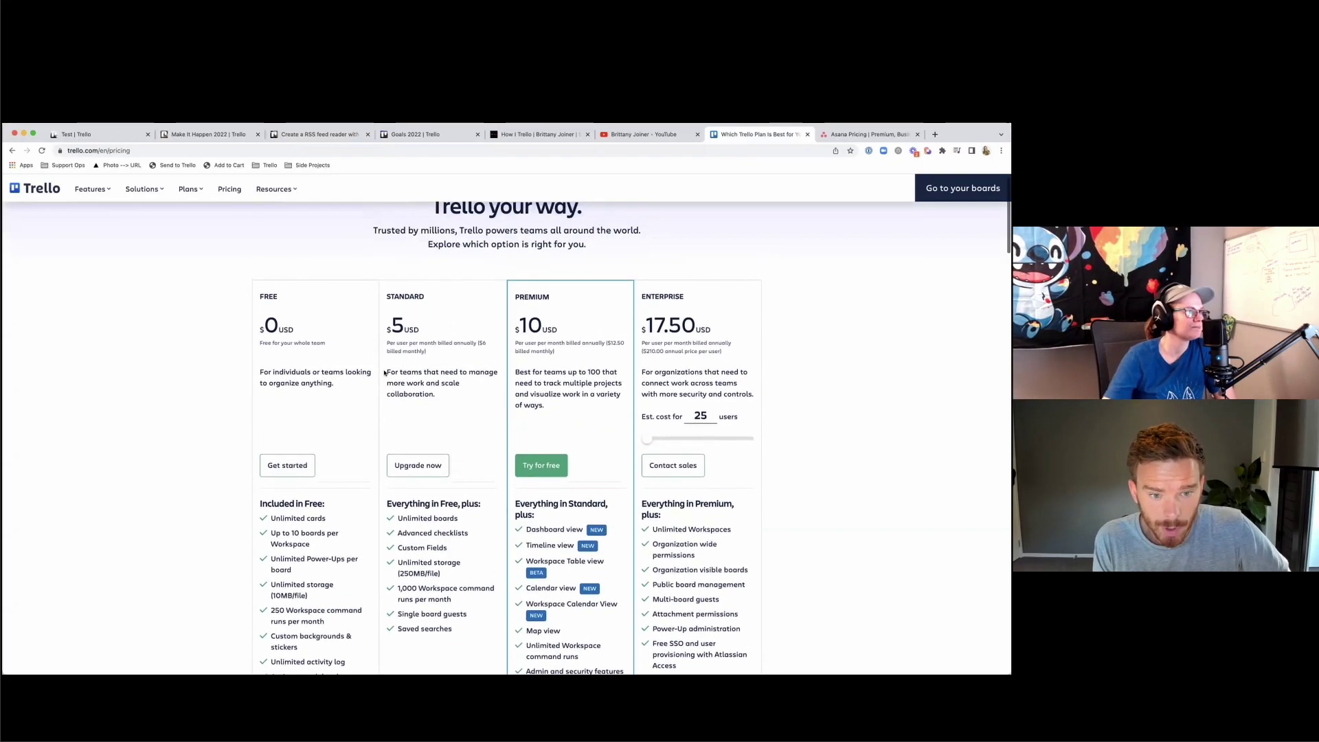
{"action": "scroll", "coordinate": [412, 368], "scroll_direction": "down", "scroll_amount": 2}
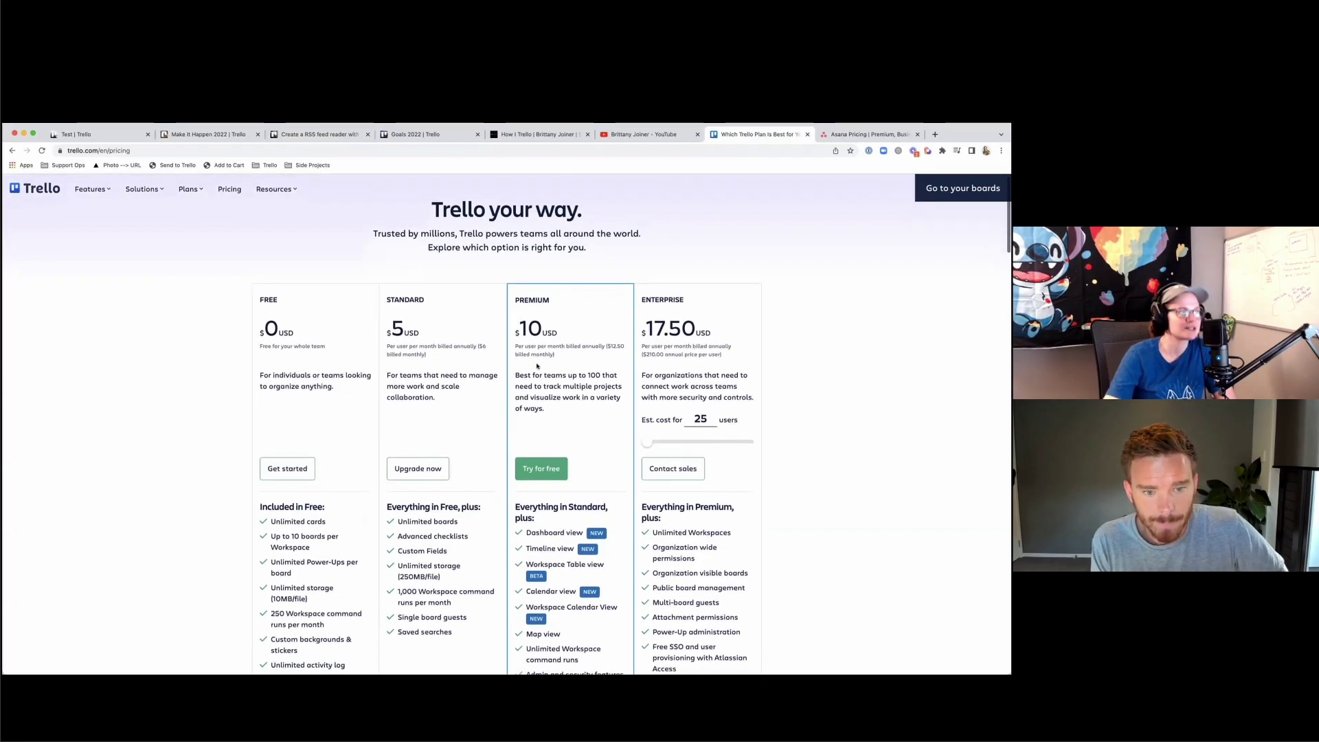
{"action": "scroll", "coordinate": [481, 361], "scroll_direction": "up", "scroll_amount": 2}
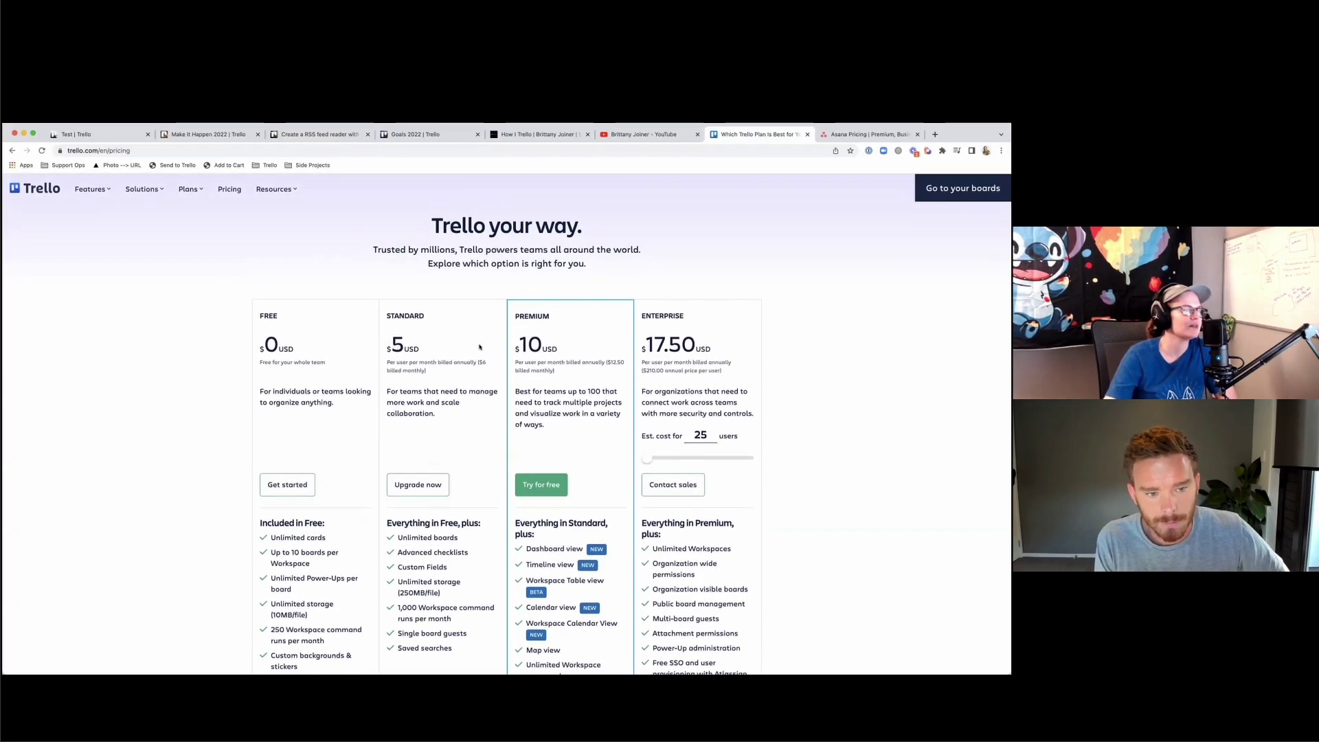
{"action": "scroll", "coordinate": [413, 317], "scroll_direction": "down", "scroll_amount": 2}
{"action": "scroll", "coordinate": [580, 307], "scroll_direction": "down", "scroll_amount": 2}
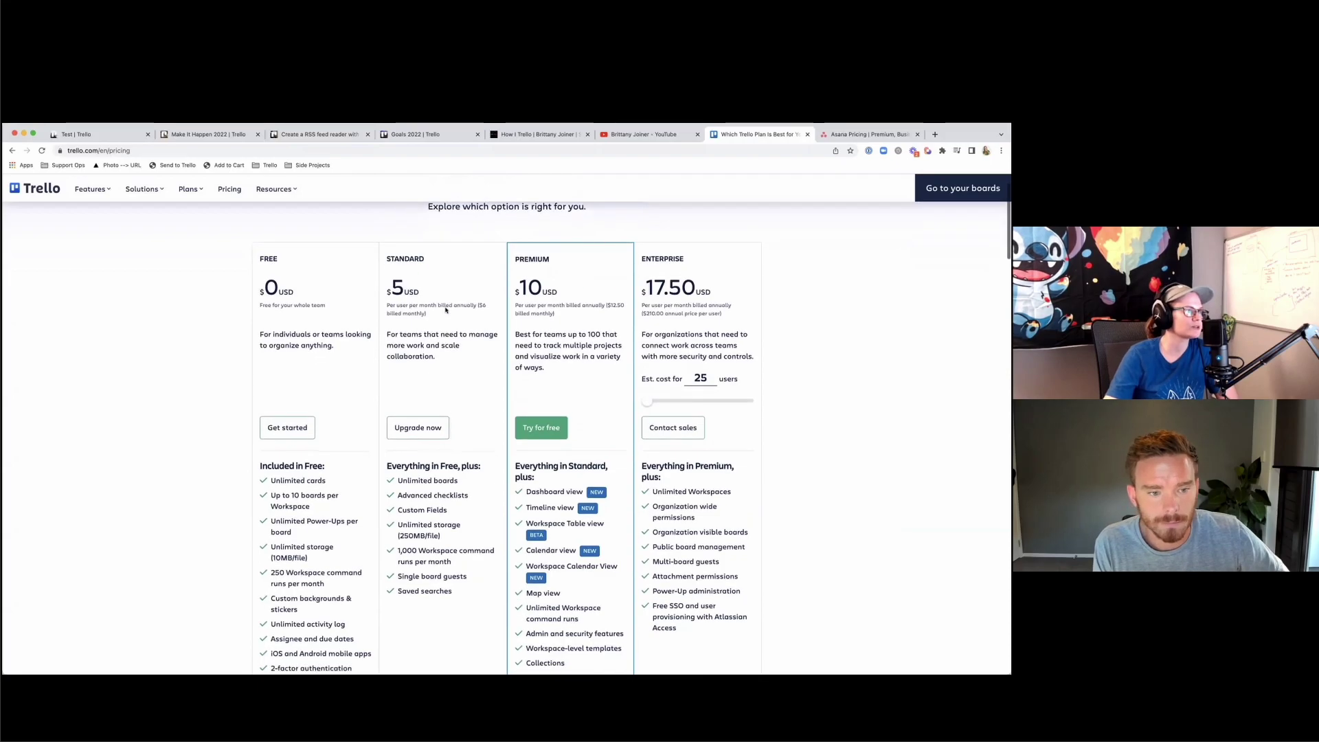
{"action": "scroll", "coordinate": [700, 296], "scroll_direction": "up", "scroll_amount": 1}
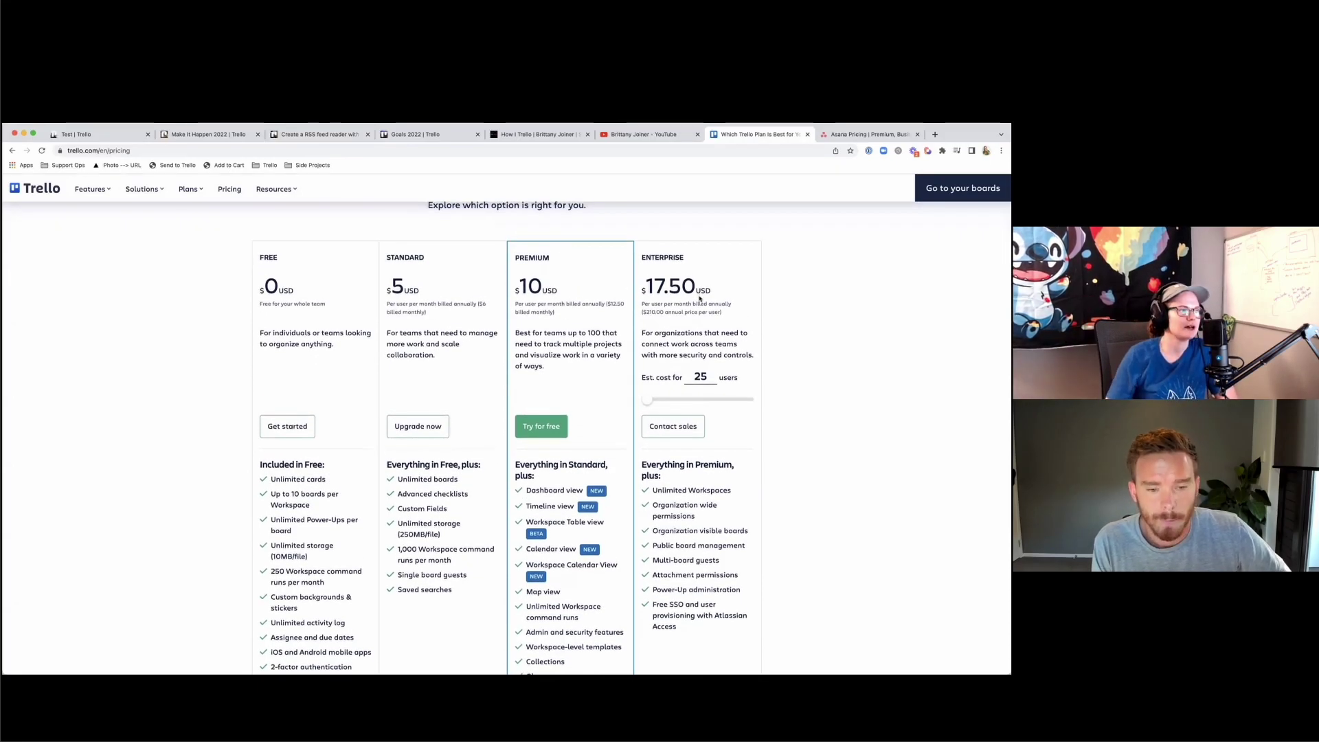
{"action": "left_click_drag", "start_coordinate": [678, 304], "coordinate": [713, 301]}
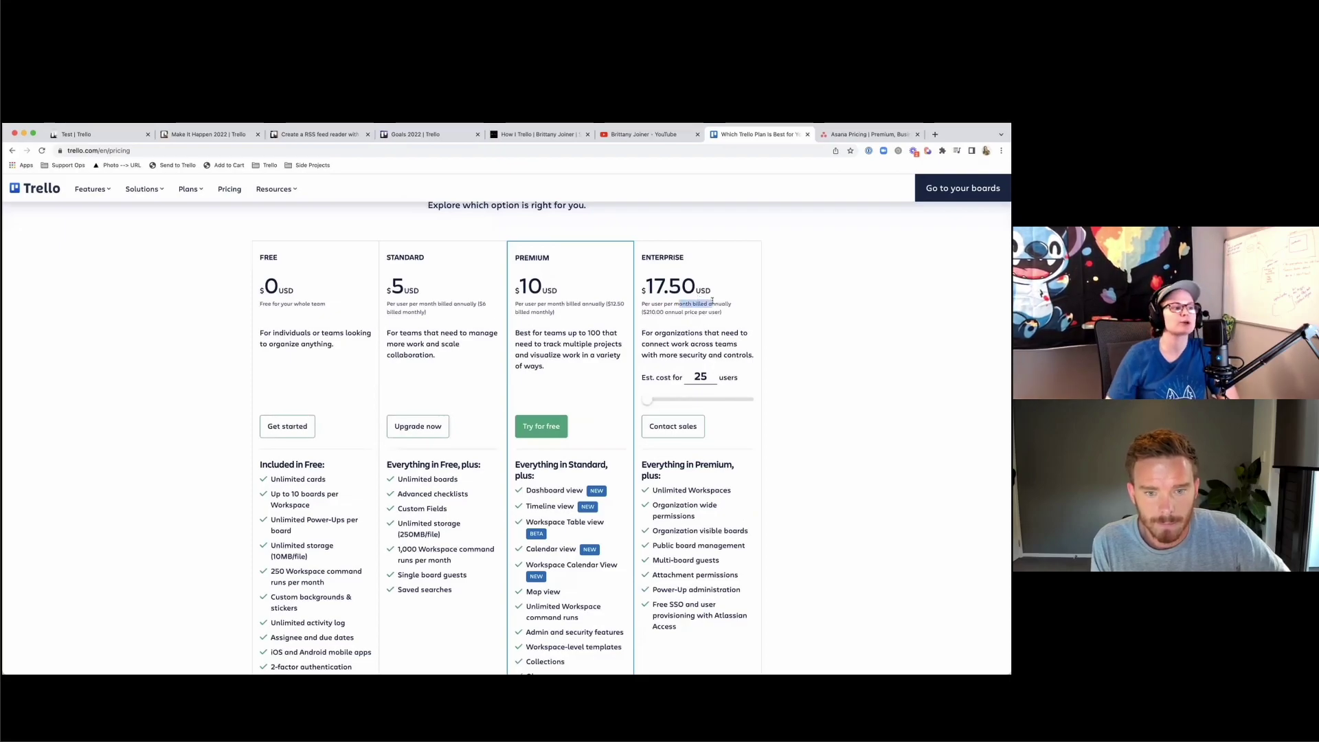
{"action": "left_click", "coordinate": [785, 268]}
{"action": "scroll", "coordinate": [792, 262], "scroll_direction": "up", "scroll_amount": 1}
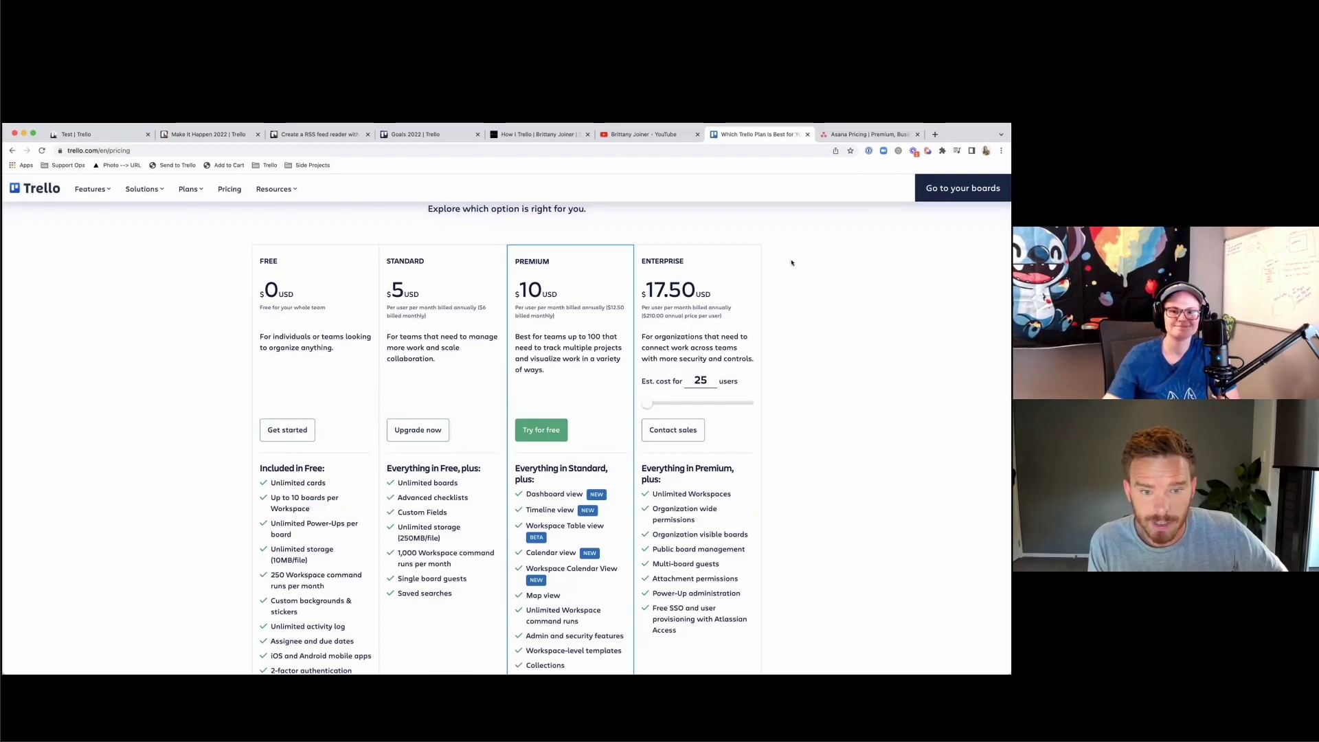
{"action": "scroll", "coordinate": [792, 262], "scroll_direction": "up", "scroll_amount": 3}
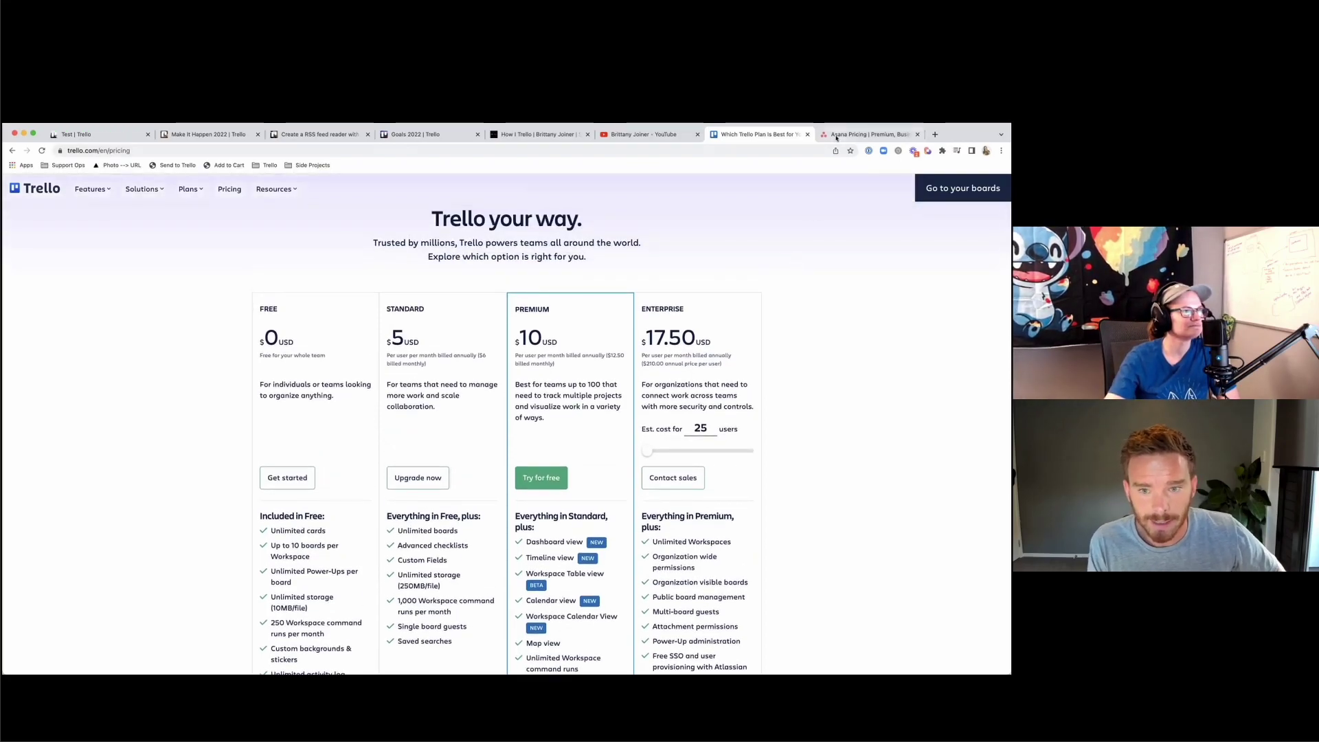
- Review Asana's plans: Basic $0, Premium $10.99 and Business $24.99 per user monthly, billed annually
{"action": "key", "text": "ctrl+Tab"}
{"action": "scroll", "coordinate": [842, 312], "scroll_direction": "up", "scroll_amount": 2}
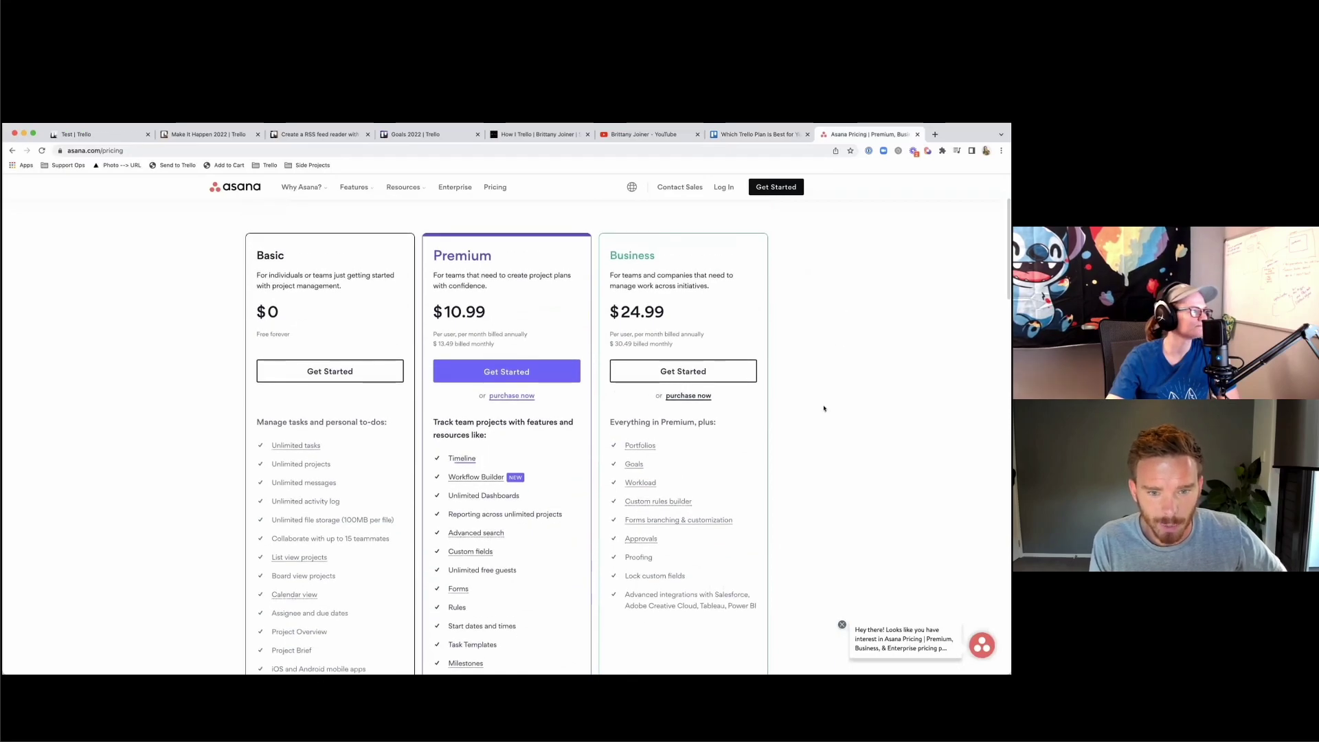
{"action": "scroll", "coordinate": [417, 386], "scroll_direction": "down", "scroll_amount": 1}
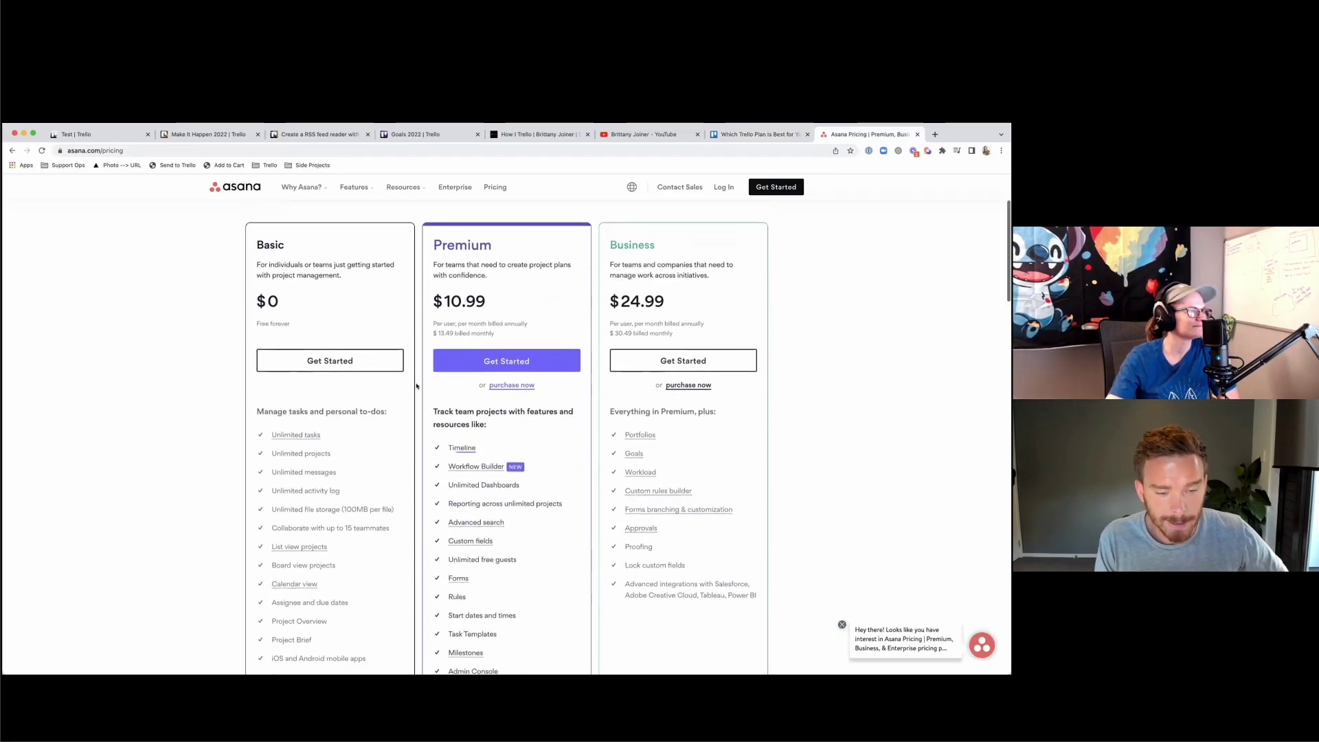
{"action": "scroll", "coordinate": [417, 387], "scroll_direction": "up", "scroll_amount": 1}
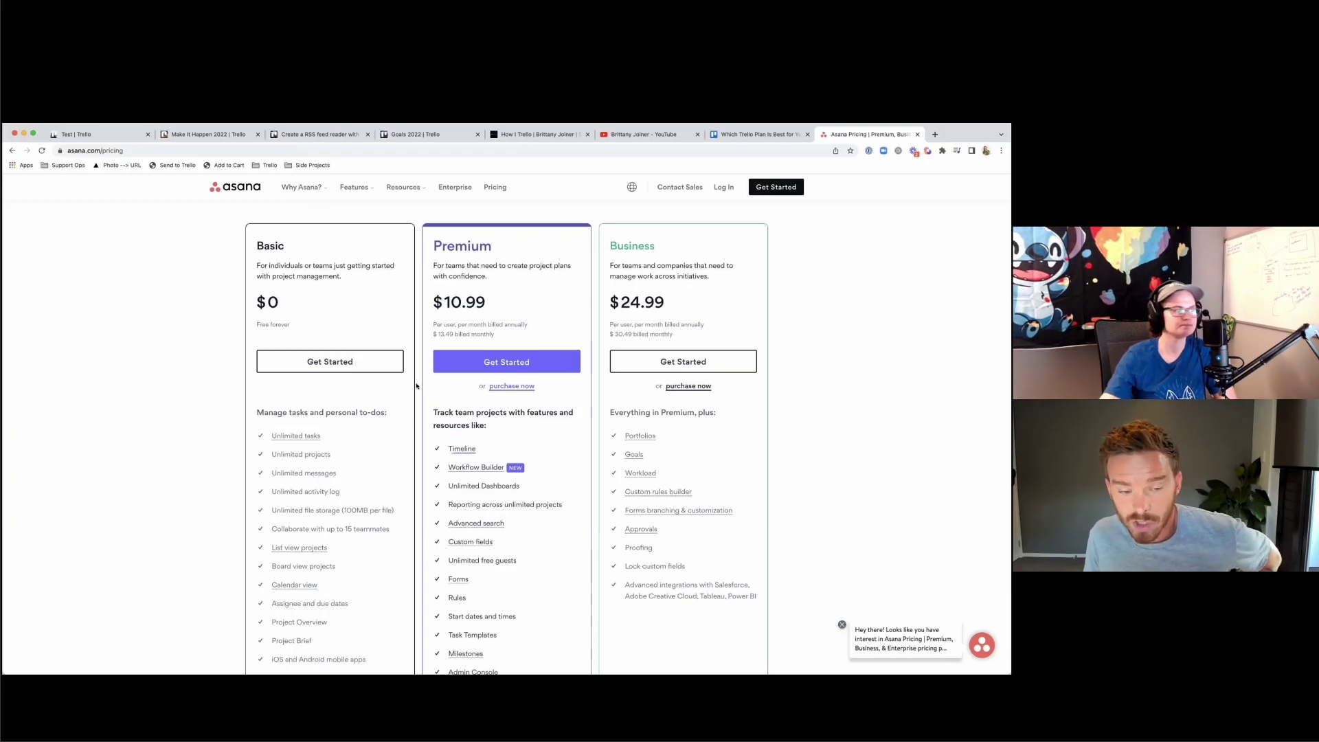
{"action": "scroll", "coordinate": [771, 408], "scroll_direction": "down", "scroll_amount": 1}
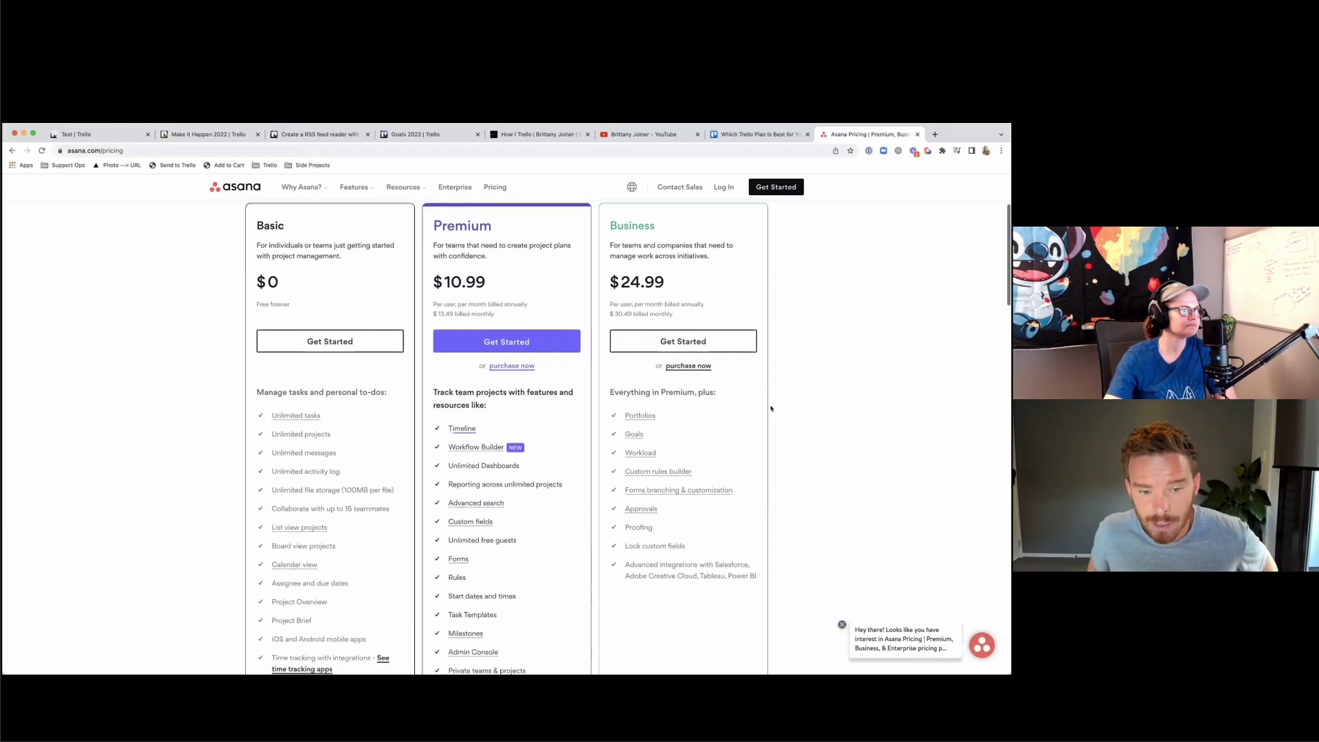